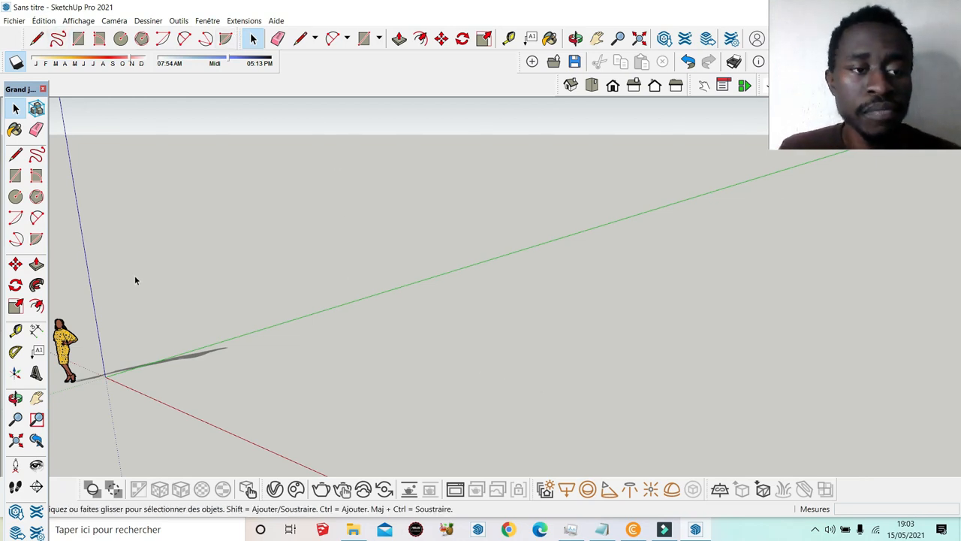
# Draw a closed four-sided face with the Line tool on the open ground beside the green axis
pyautogui.moveTo(128, 281); pyautogui.dragTo(219, 309, button='middle')
pyautogui.click(37, 39)
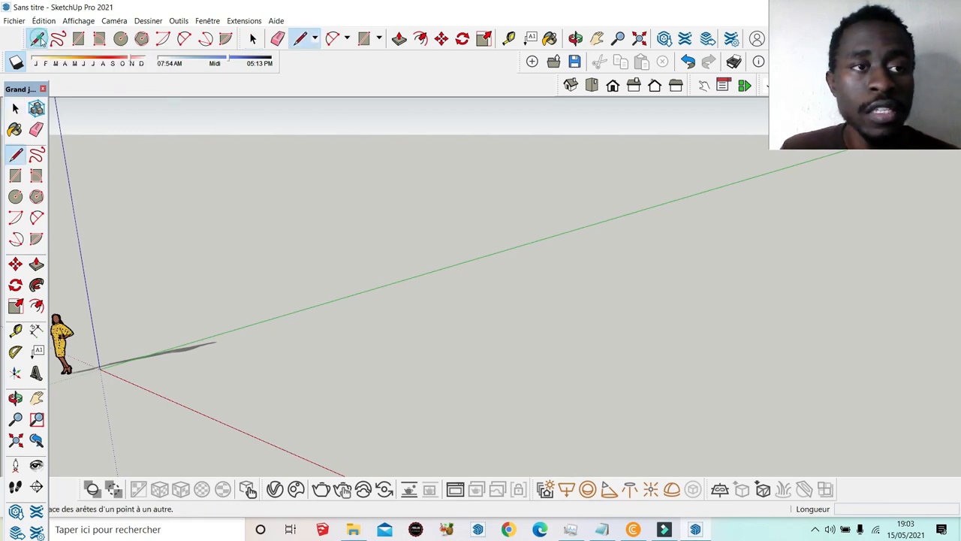
pyautogui.click(360, 319)
pyautogui.click(382, 395)
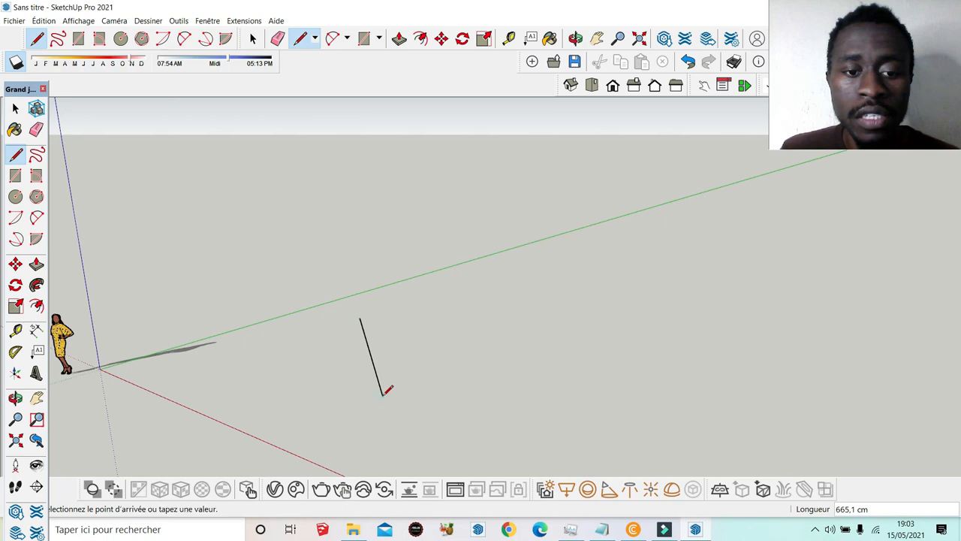
pyautogui.click(506, 382)
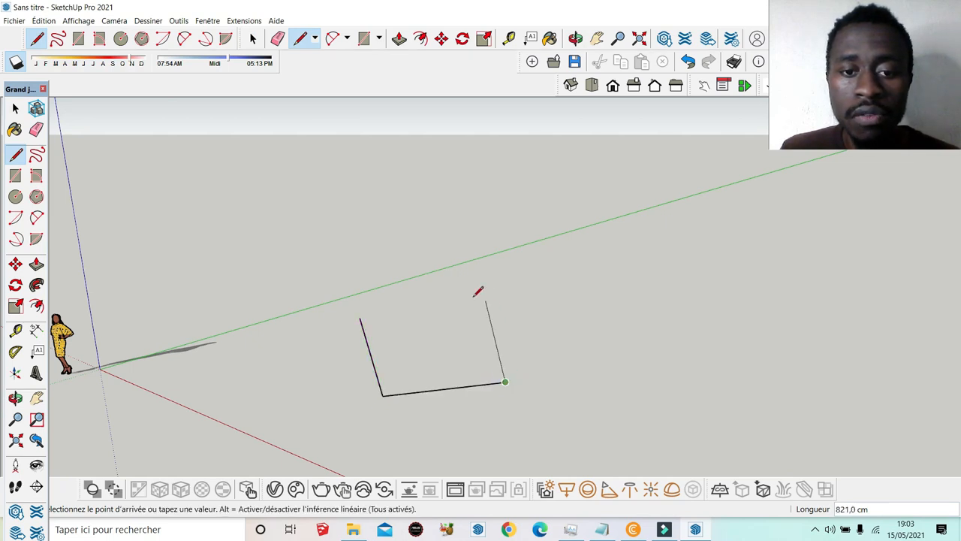
pyautogui.click(459, 306)
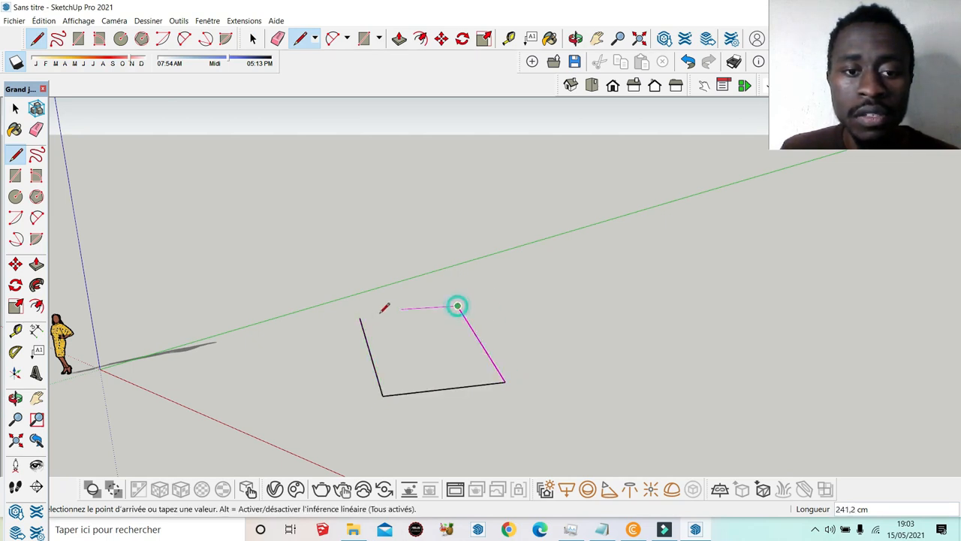
pyautogui.click(360, 318)
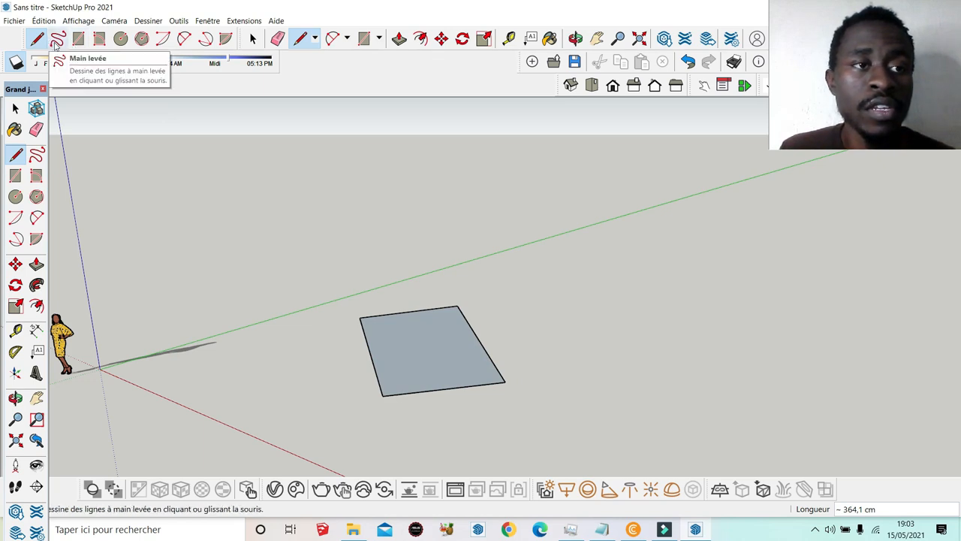
# Draw two winding Freehand lines across the four-sided face, from its back edge to its front edge
pyautogui.click(54, 46)
pyautogui.scroll(-4, 261, 322)
pyautogui.scroll(3, 427, 396)
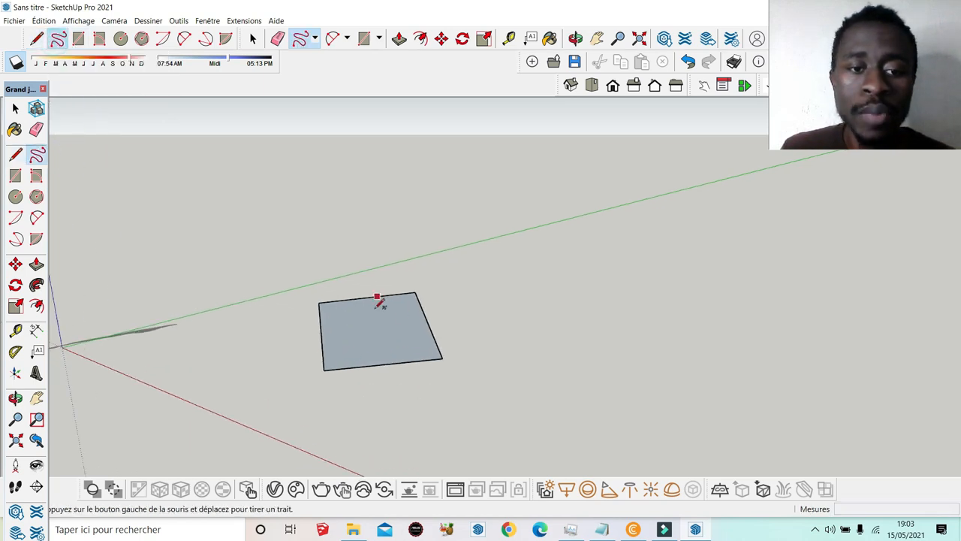
pyautogui.scroll(2, 378, 298)
pyautogui.moveTo(298, 300)
pyautogui.mouseDown()
pyautogui.moveTo(372, 360)
pyautogui.moveTo(432, 385)
pyautogui.mouseUp()
pyautogui.moveTo(357, 293)
pyautogui.mouseDown()
pyautogui.moveTo(421, 341)
pyautogui.moveTo(454, 384)
pyautogui.mouseUp()
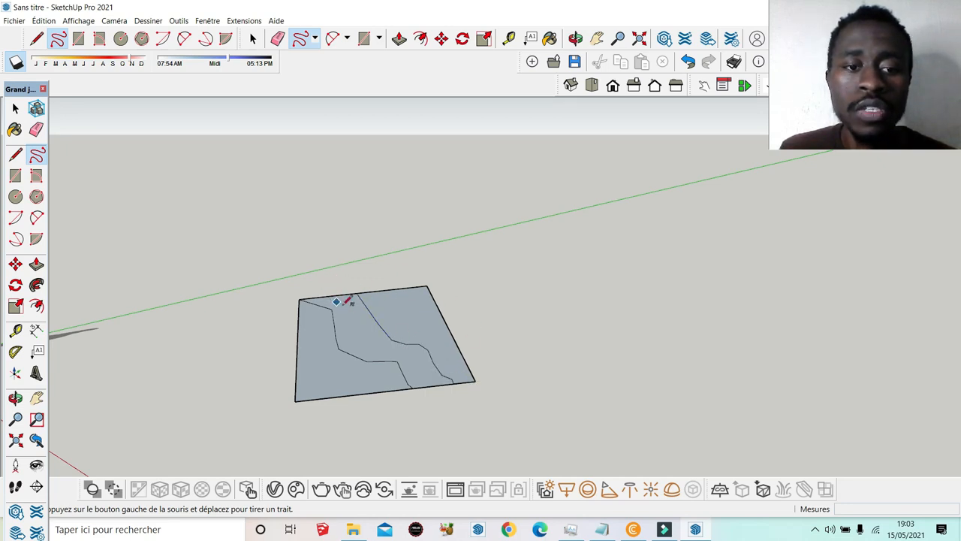
pyautogui.scroll(-1, 268, 369)
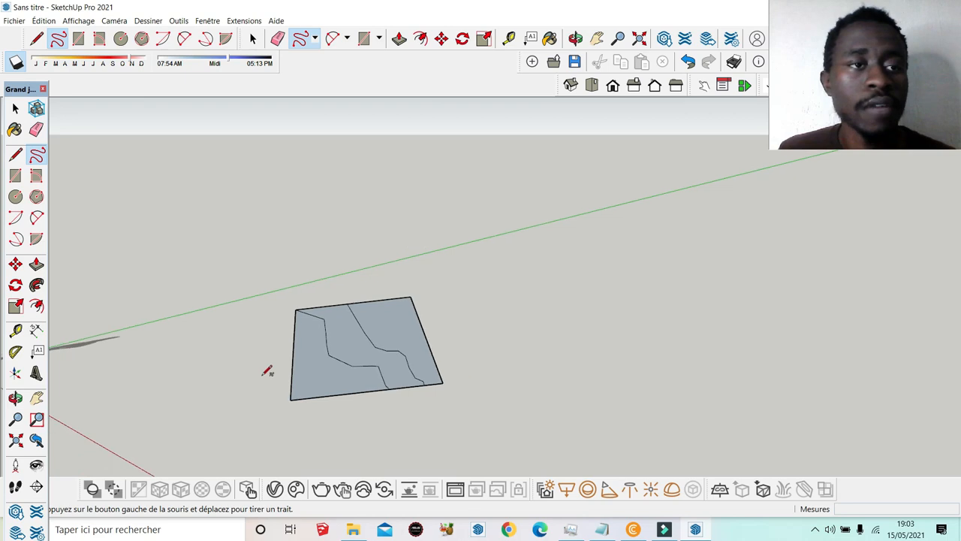
# Draw a rectangle about 393 by 346 cm on the ground, slightly overlapping the divided four-sided face
pyautogui.click(79, 39)
pyautogui.click(498, 326)
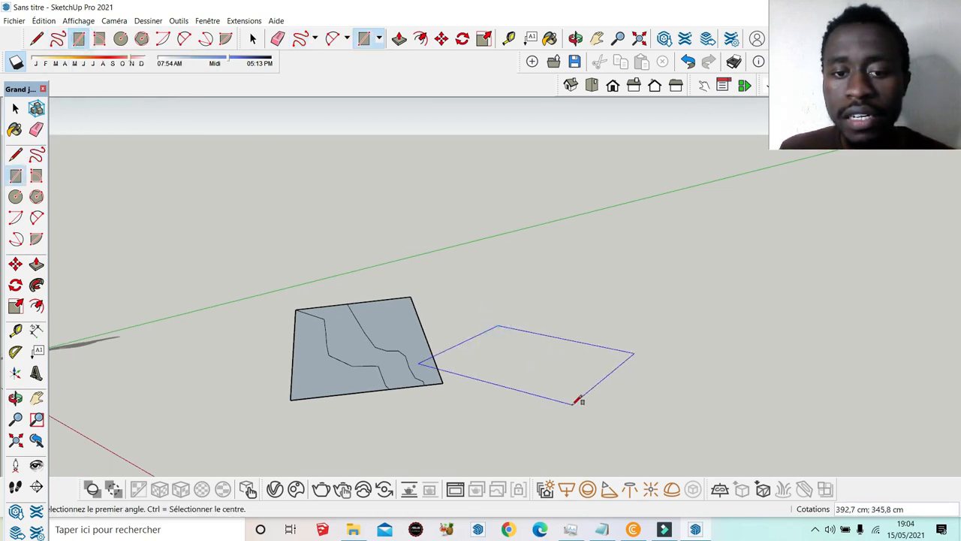
pyautogui.click(574, 403)
pyautogui.scroll(-1, 264, 361)
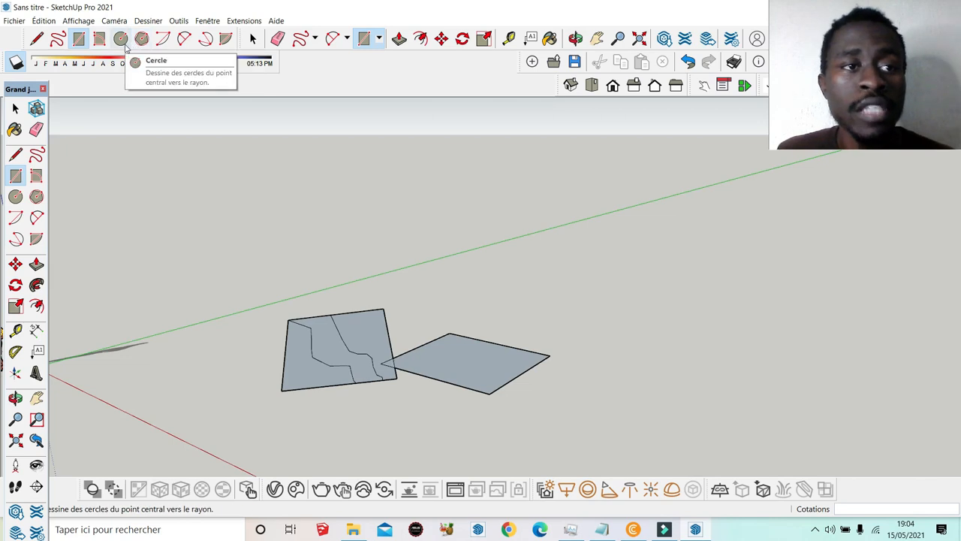
# Draw a circle with a radius of about 421 cm on the ground behind the rectangle
pyautogui.click(120, 39)
pyautogui.click(544, 292)
pyautogui.click(575, 300)
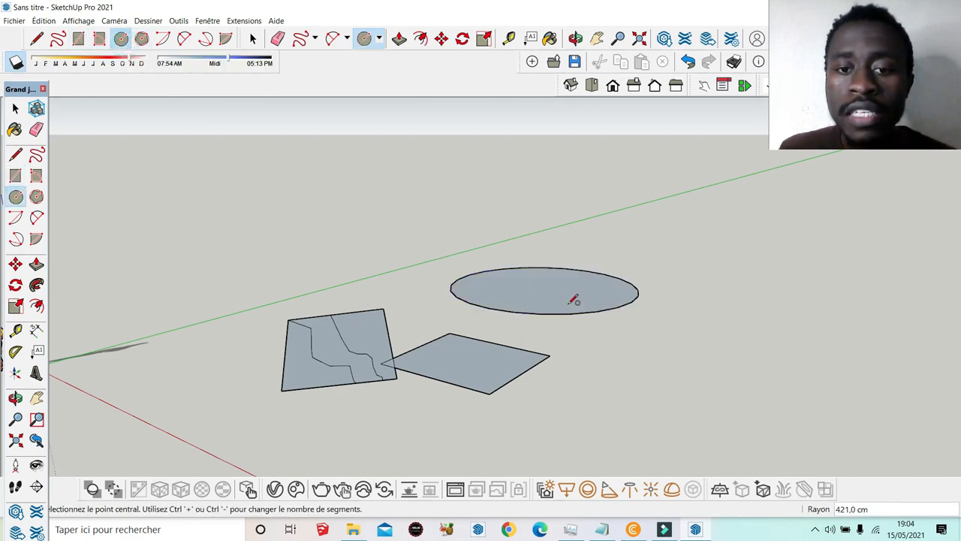
# Draw a six-sided polygon with an inscribed radius of about 197 cm between the origin and the divided face
pyautogui.click(143, 39)
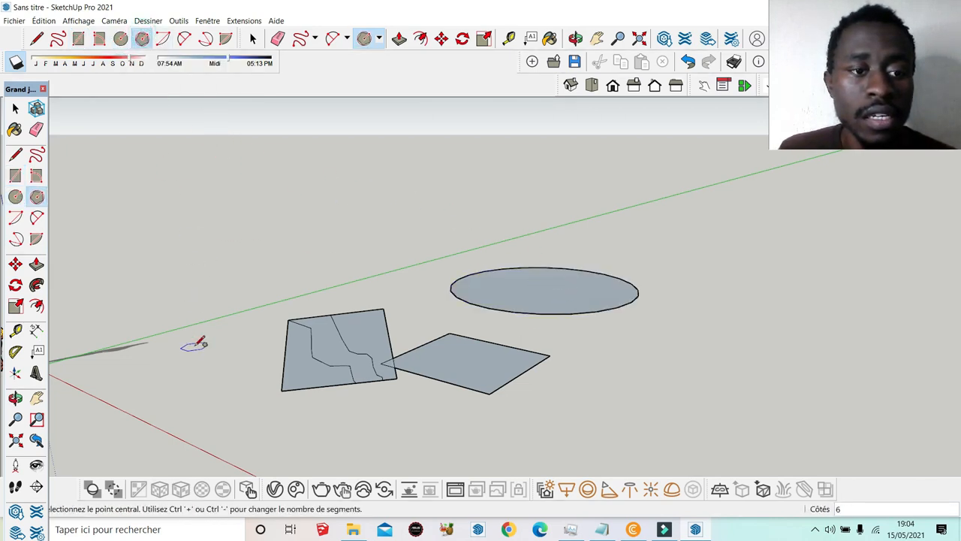
pyautogui.click(194, 347)
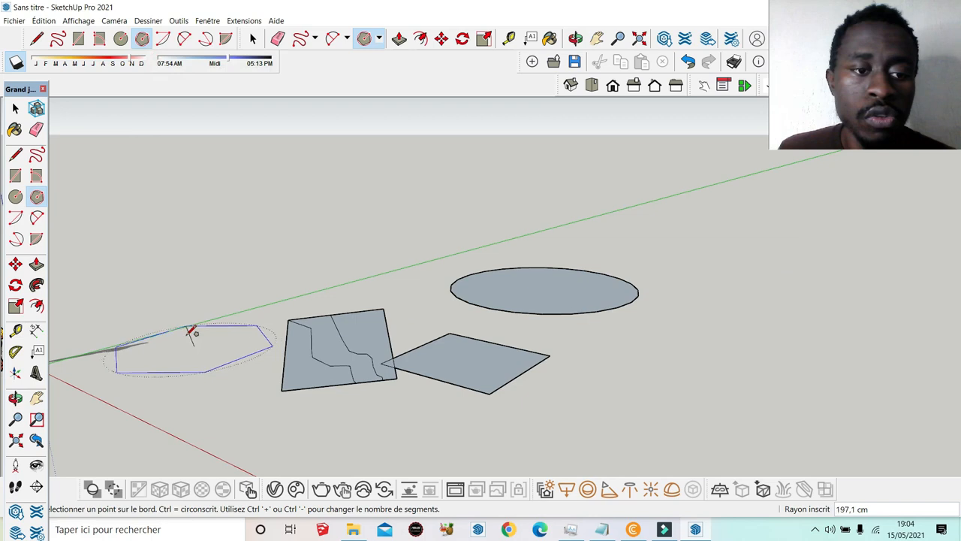
pyautogui.click(193, 329)
pyautogui.scroll(-1, 73, 412)
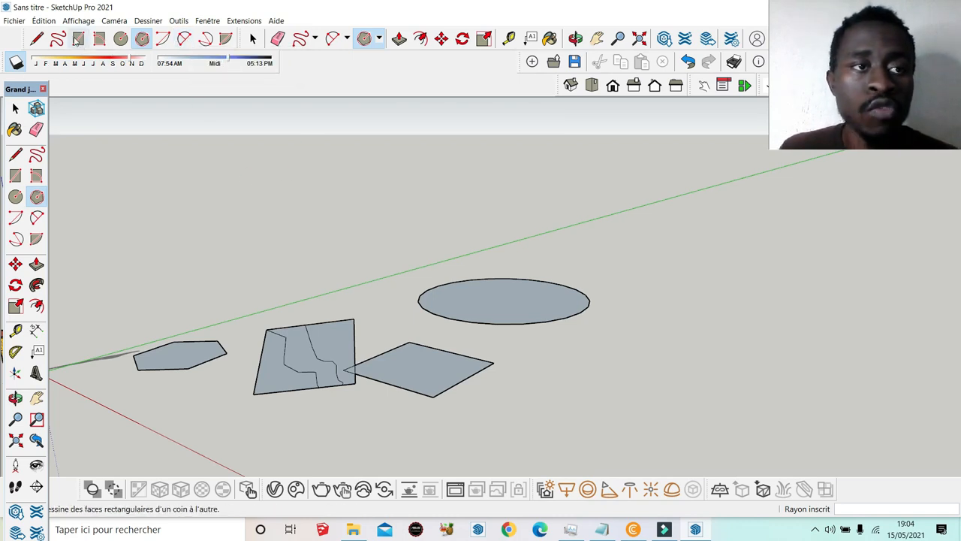
# Draw a small rectangle about 193 by 119 cm on the ground in front of the circle
pyautogui.click(79, 38)
pyautogui.scroll(-1, 257, 232)
pyautogui.click(480, 352)
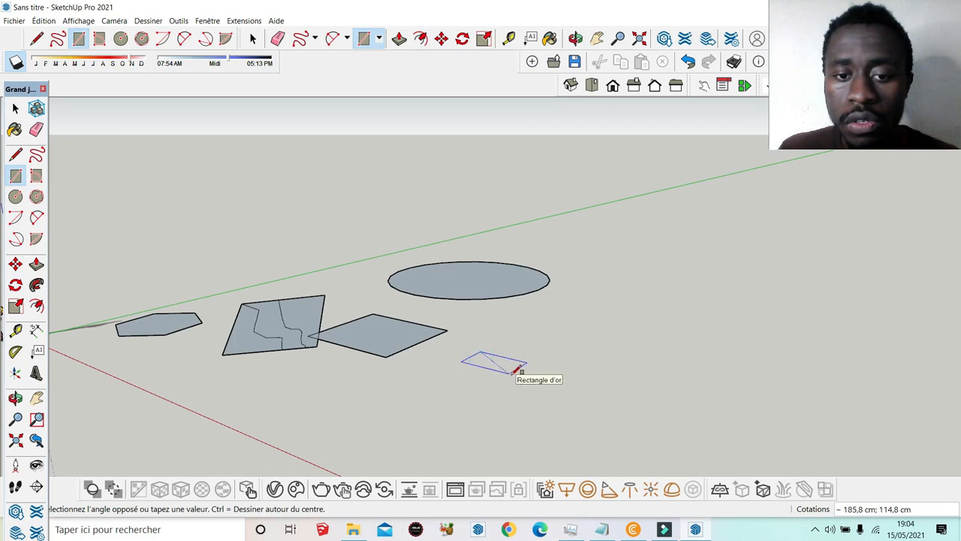
pyautogui.click(508, 374)
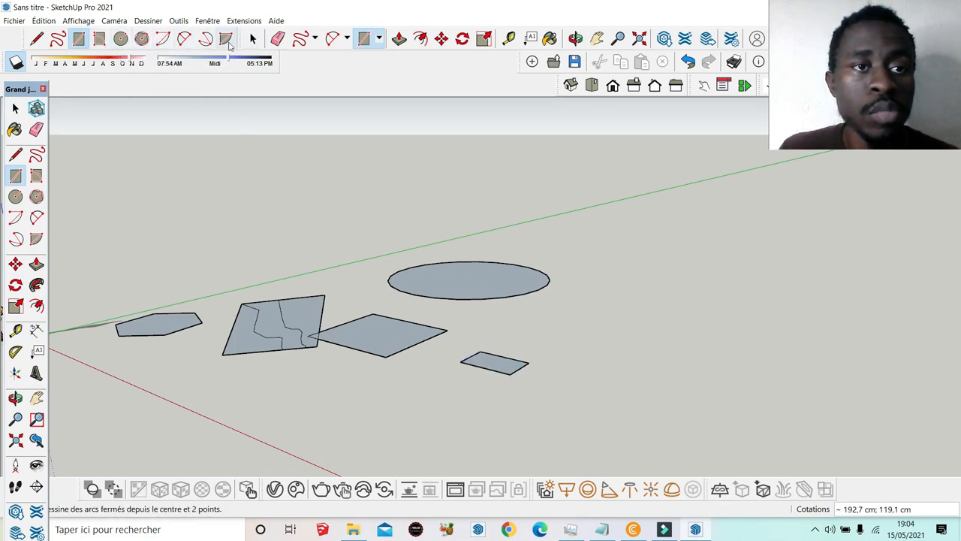
# Push/Pull the small rectangle up about 357.5 cm into a box, and push the box's front face inward 20 cm
pyautogui.click(399, 38)
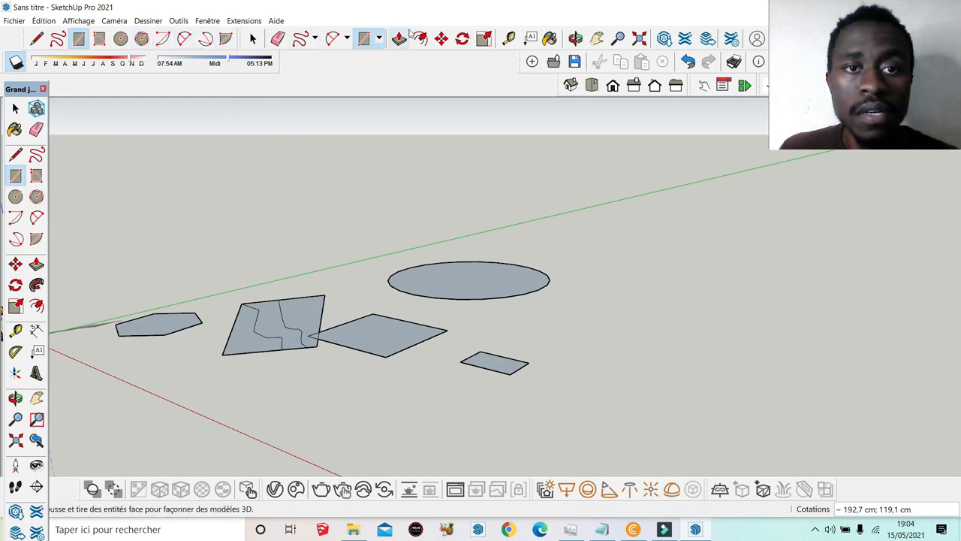
pyautogui.scroll(1, 496, 368)
pyautogui.moveTo(506, 362); pyautogui.dragTo(524, 216)
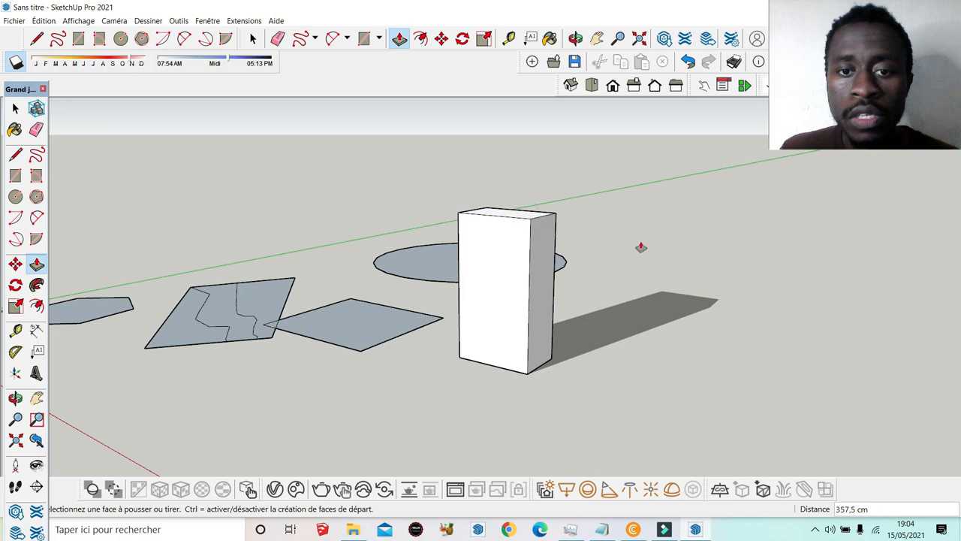
pyautogui.moveTo(506, 278); pyautogui.dragTo(527, 284)
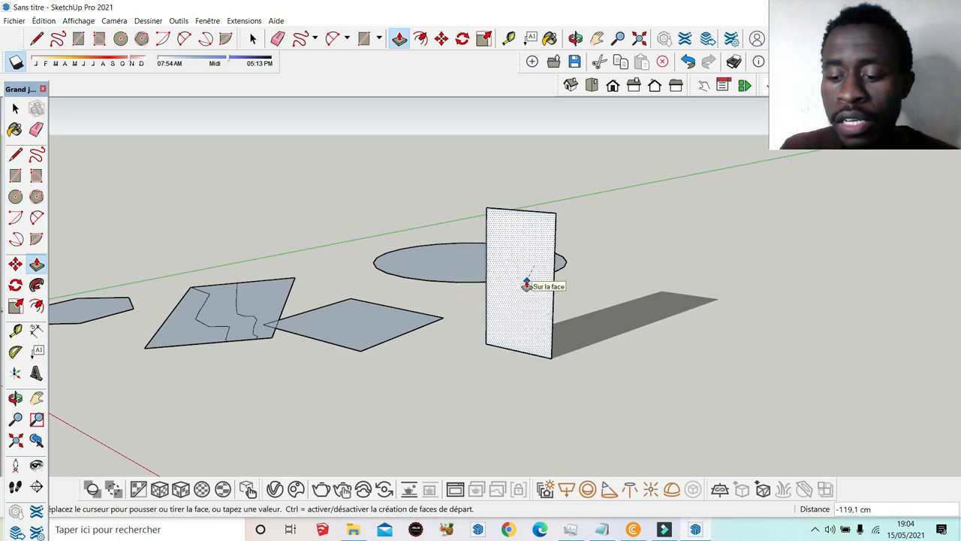
pyautogui.press('Return')
pyautogui.scroll(3, 537, 229)
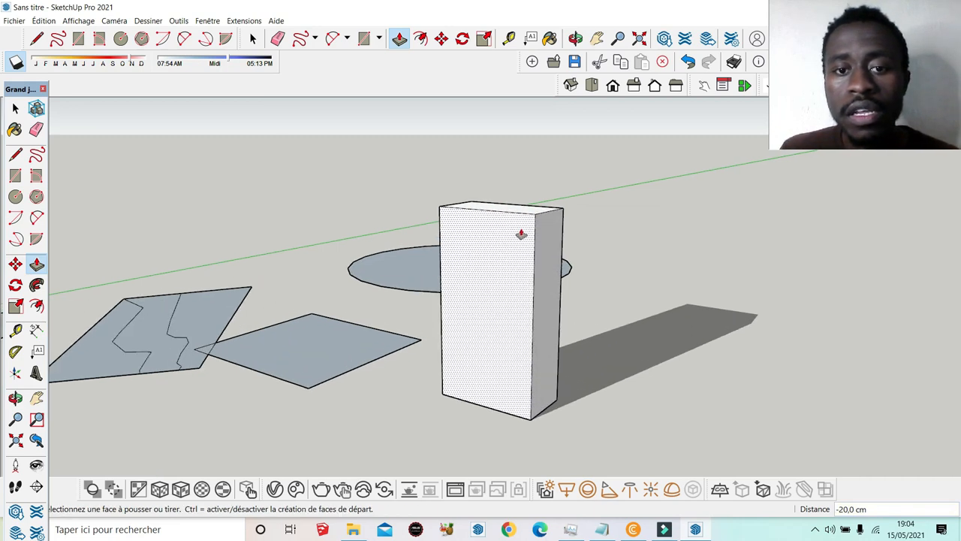
# Draw a doorway outline about 260 cm high on the box's front face with lines rising from its bottom edge
pyautogui.click(36, 38)
pyautogui.click(36, 38)
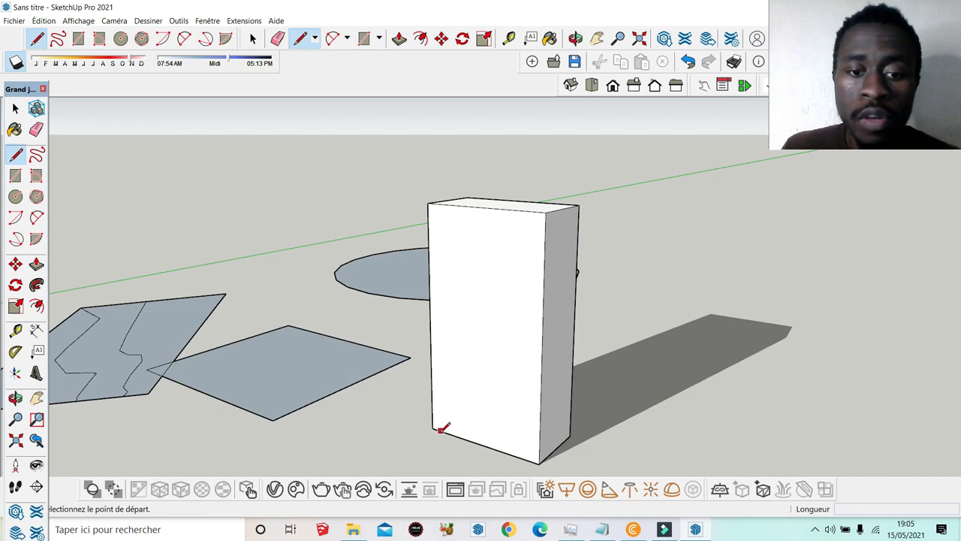
pyautogui.click(441, 430)
pyautogui.click(440, 269)
pyautogui.click(516, 283)
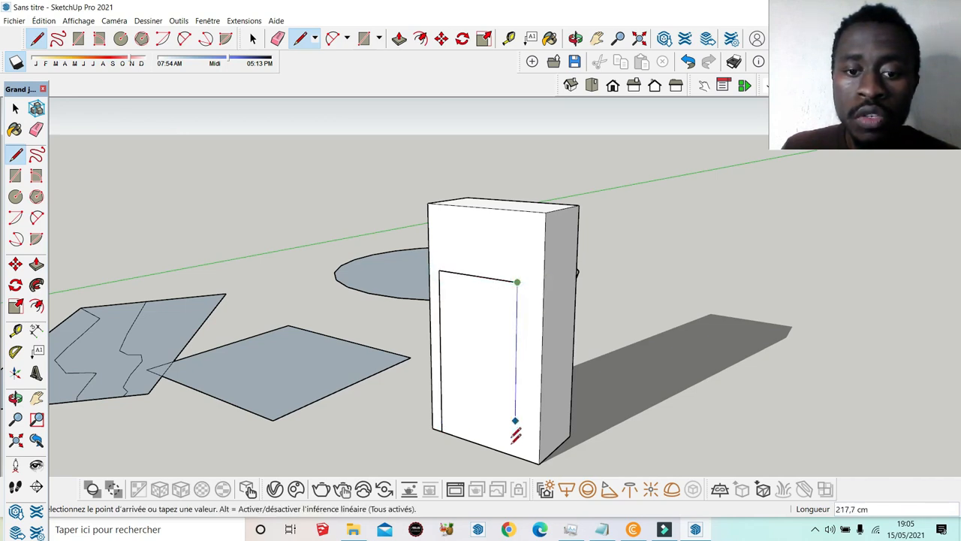
pyautogui.click(515, 455)
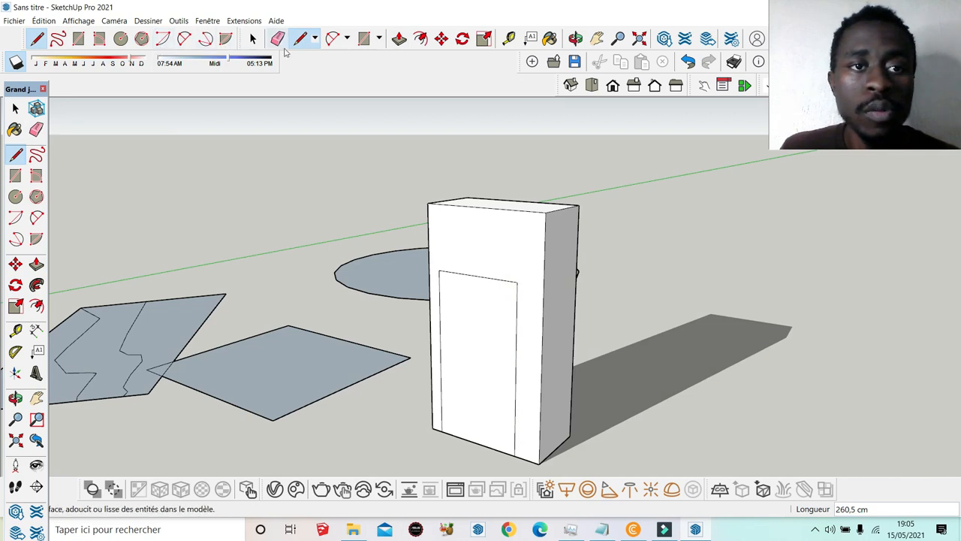
# Push the doorway face 99.1 cm through the full depth of the box to cut an opening
pyautogui.click(277, 39)
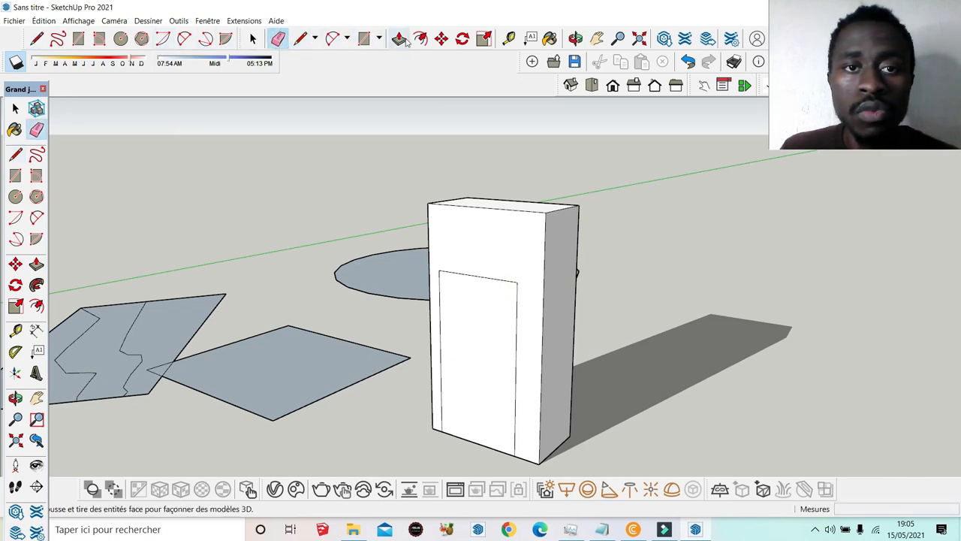
pyautogui.click(406, 40)
pyautogui.click(457, 408)
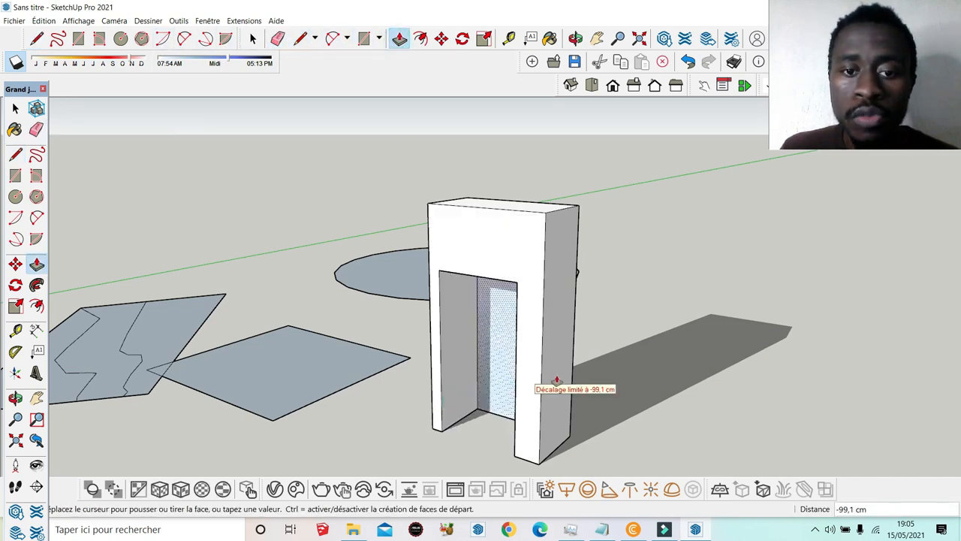
pyautogui.click(586, 385)
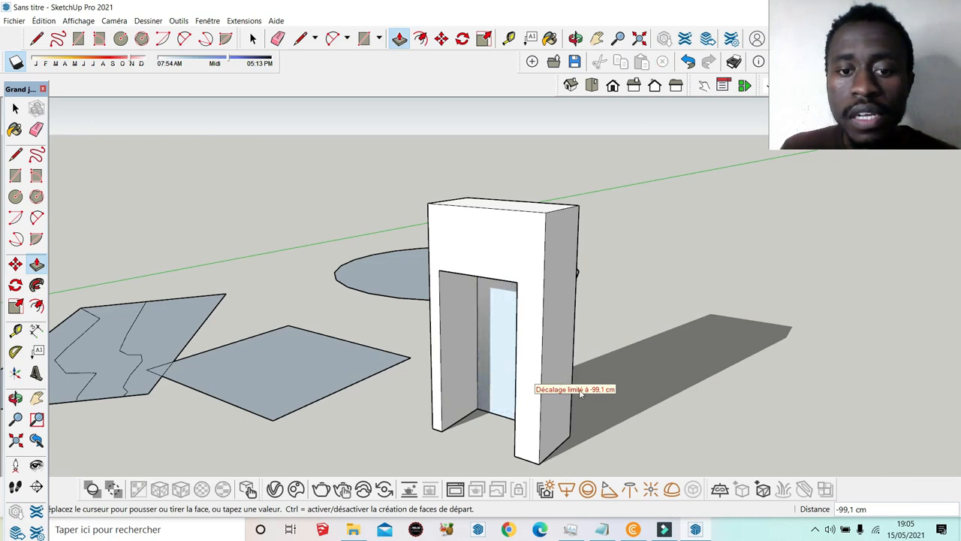
pyautogui.click(679, 394)
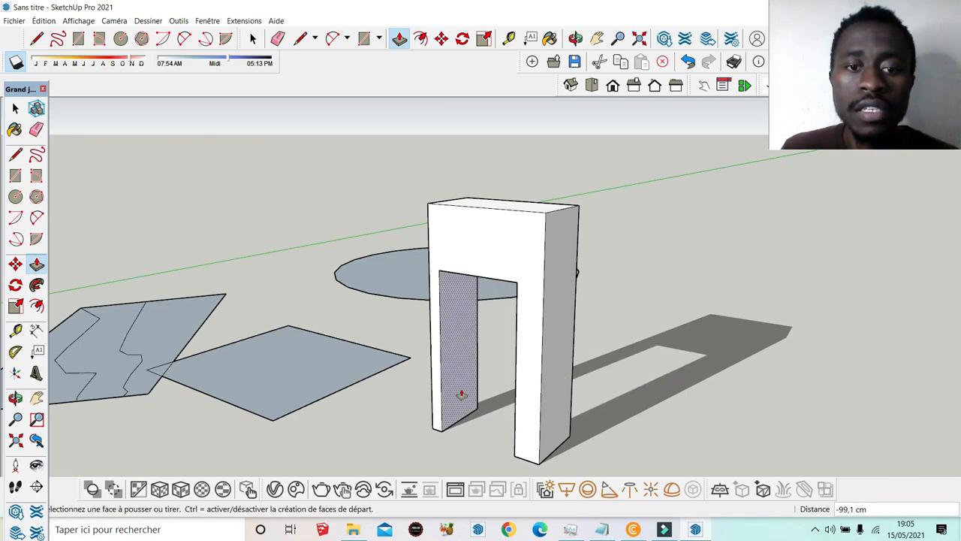
pyautogui.scroll(3, 483, 386)
pyautogui.scroll(-2, 678, 300)
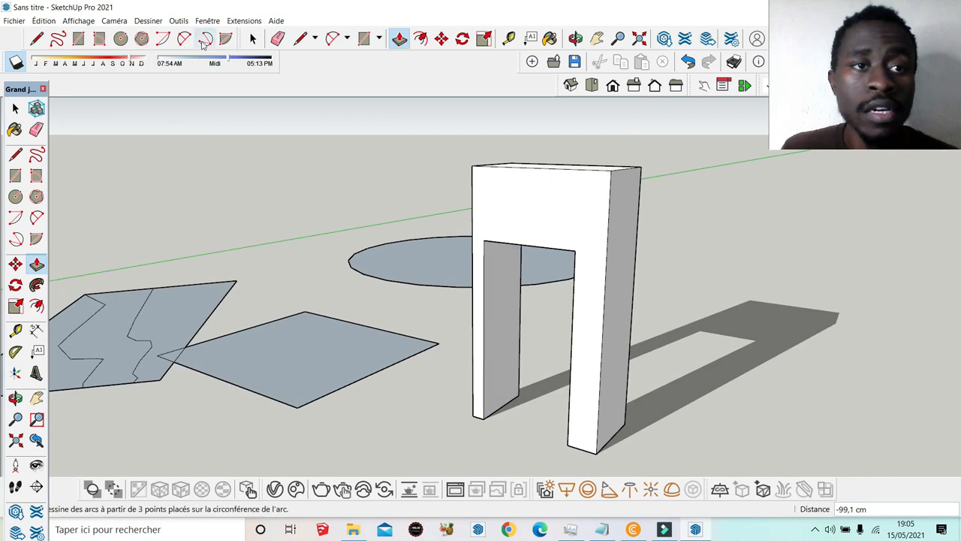
# Outline a rectangle directly above the door opening and split it with a vertical line from its top edge's midpoint
pyautogui.press('l')
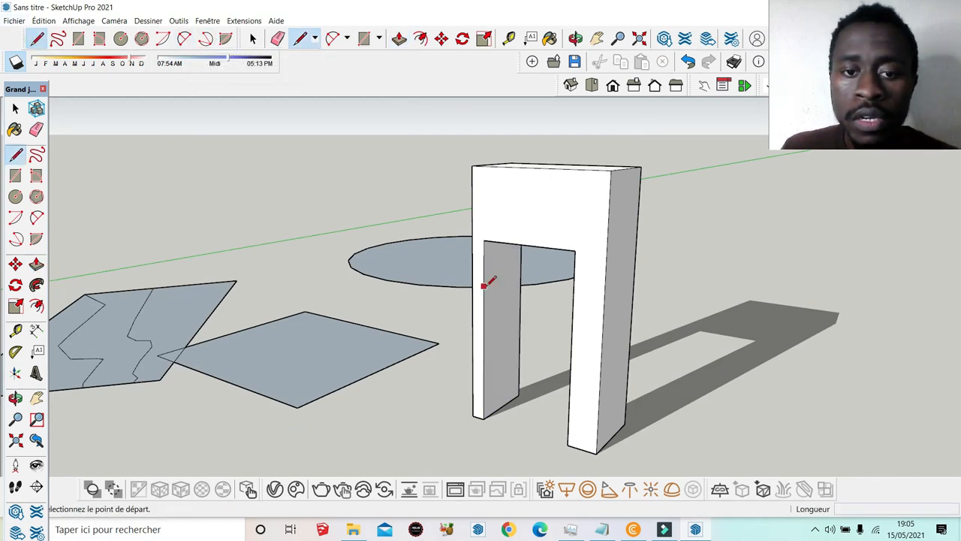
pyautogui.click(484, 286)
pyautogui.click(575, 300)
pyautogui.scroll(2, 544, 308)
pyautogui.scroll(2, 545, 308)
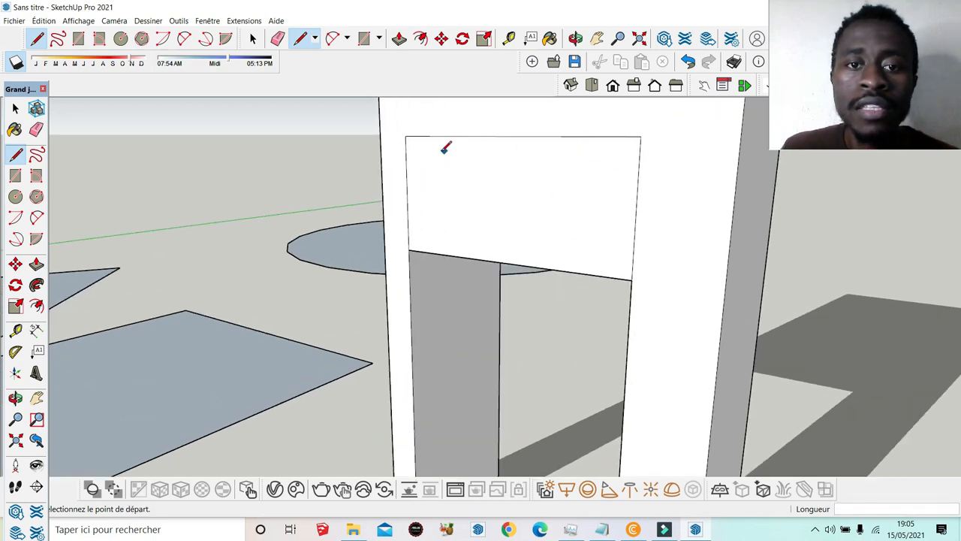
pyautogui.scroll(-3, 638, 203)
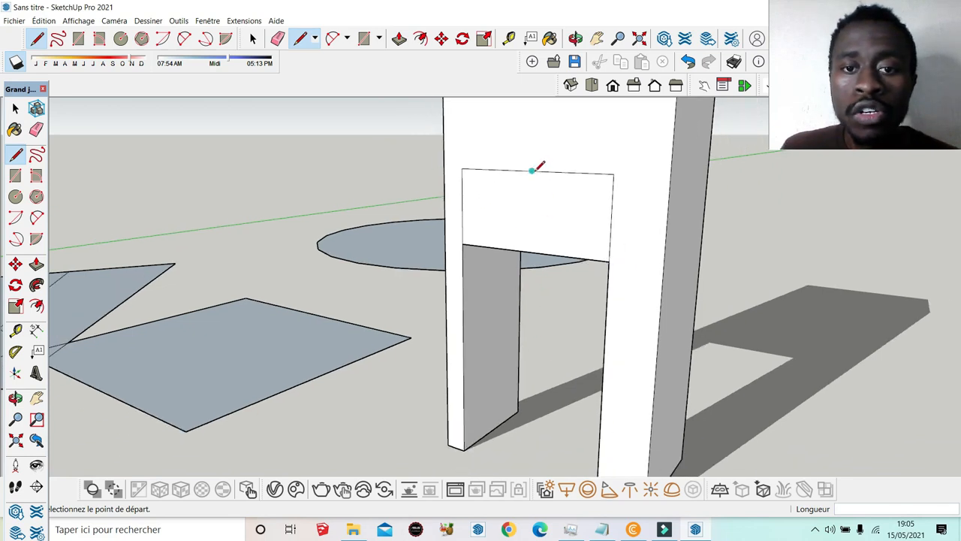
pyautogui.click(532, 172)
pyautogui.click(531, 252)
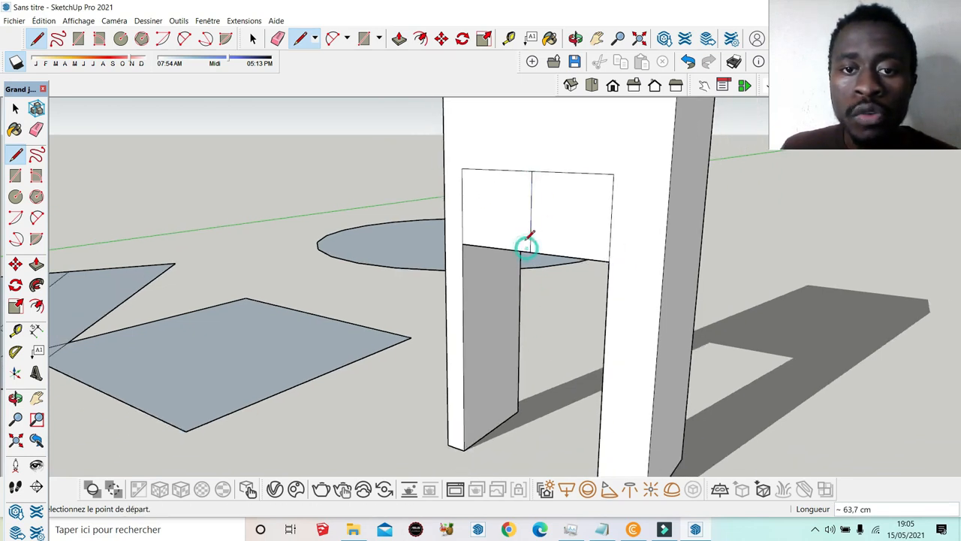
# Draw two 2-point arcs with a 12 cm bulge from the door opening's upper corners to the midpoint of the rectangle's top edge
pyautogui.click(184, 38)
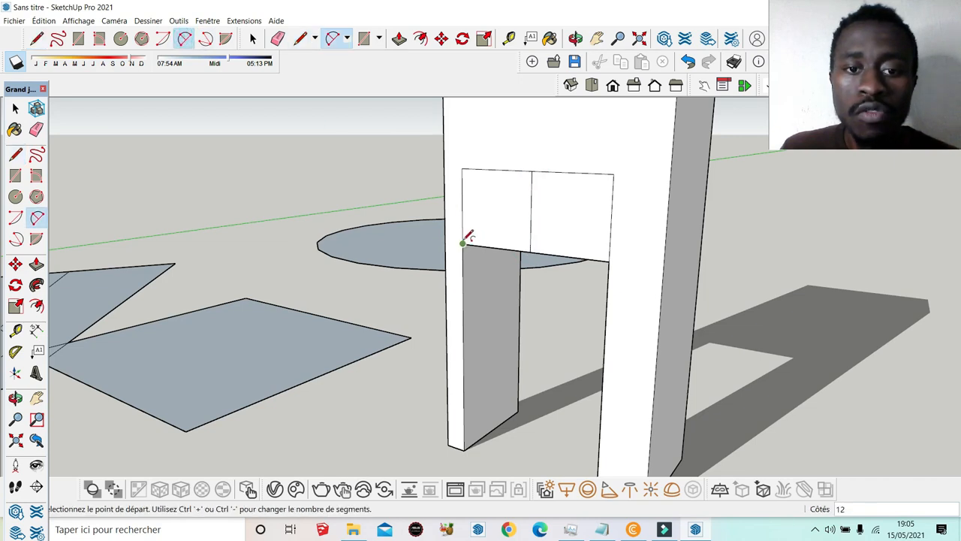
pyautogui.click(463, 242)
pyautogui.click(532, 172)
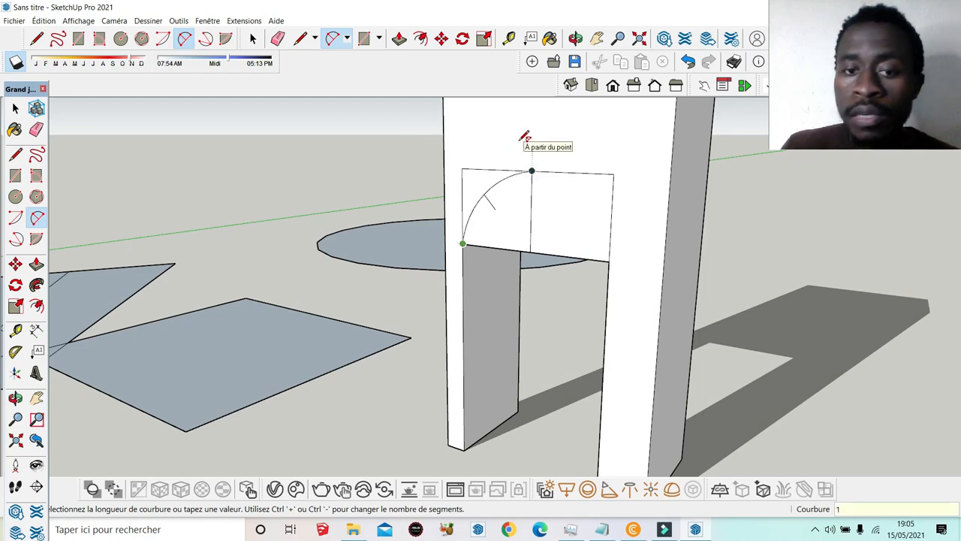
pyautogui.write('12')
pyautogui.press('Return')
pyautogui.click(531, 171)
pyautogui.click(610, 261)
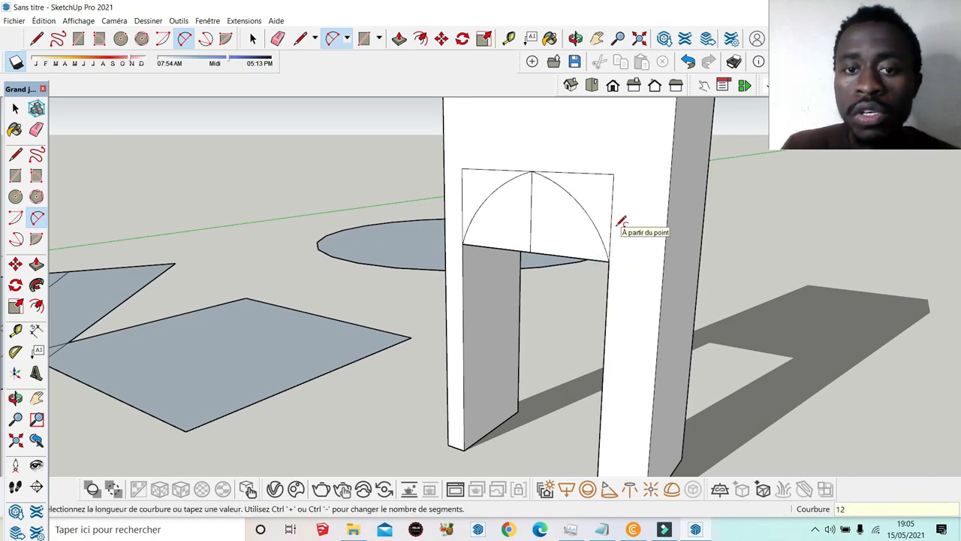
pyautogui.click(620, 223)
# Erase the vertical divider and the horizontal line beneath the two arcs to open the doorway into a pointed arch
pyautogui.click(278, 39)
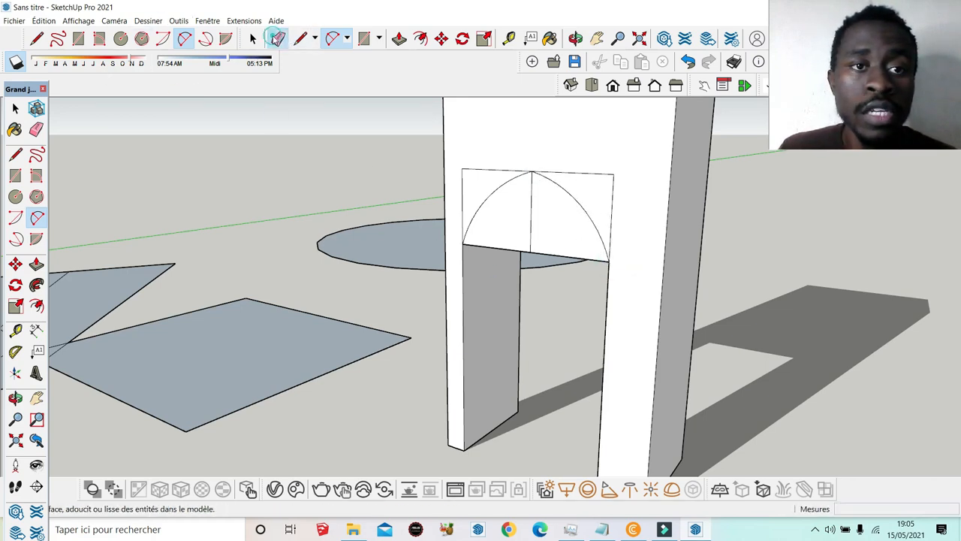
pyautogui.scroll(1, 612, 256)
pyautogui.click(592, 257)
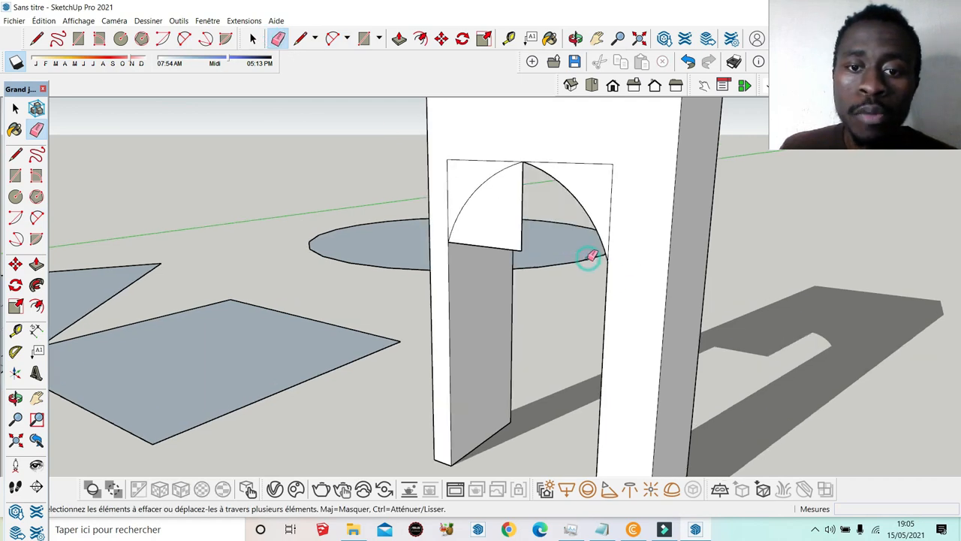
pyautogui.click(523, 215)
pyautogui.click(516, 250)
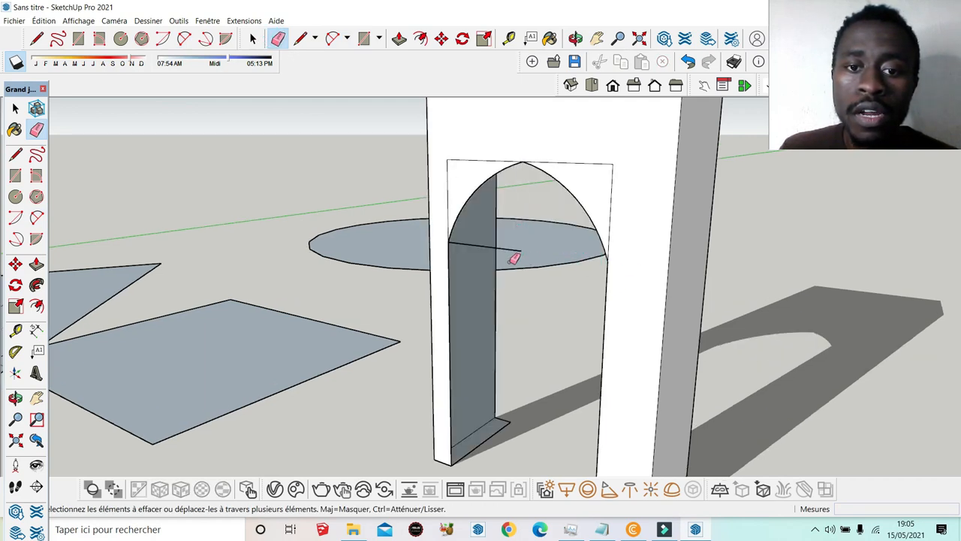
pyautogui.hotkey('ctrl', 'z')
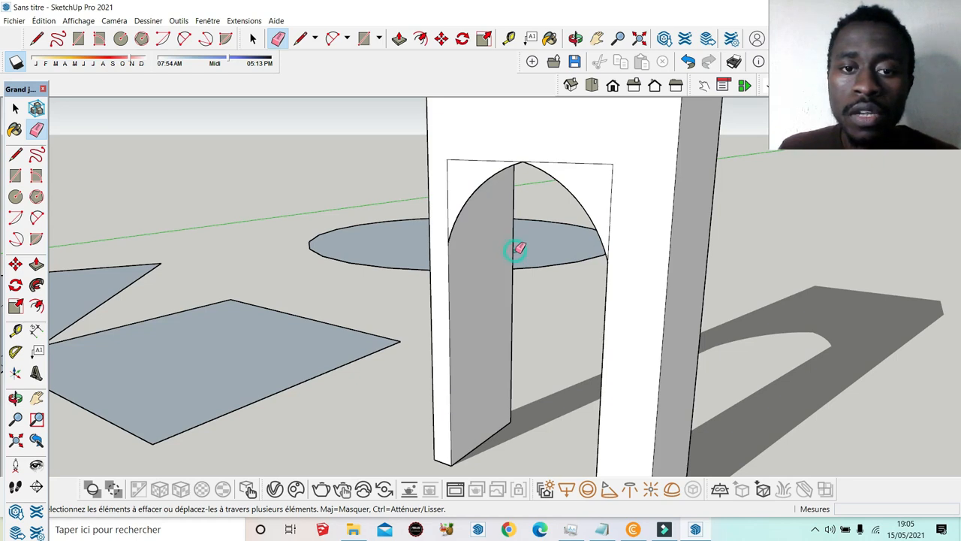
pyautogui.scroll(-5, 518, 250)
pyautogui.scroll(3, 495, 255)
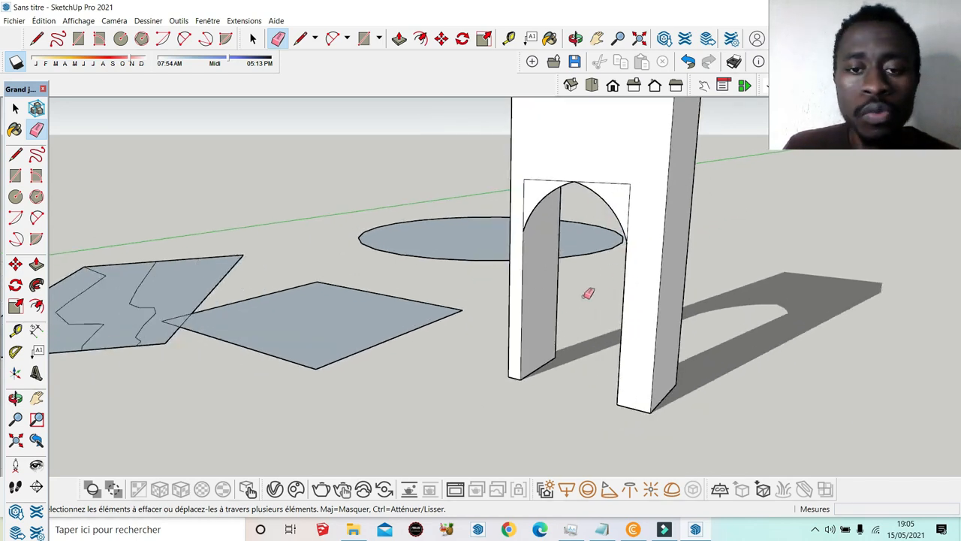
pyautogui.scroll(-2, 310, 188)
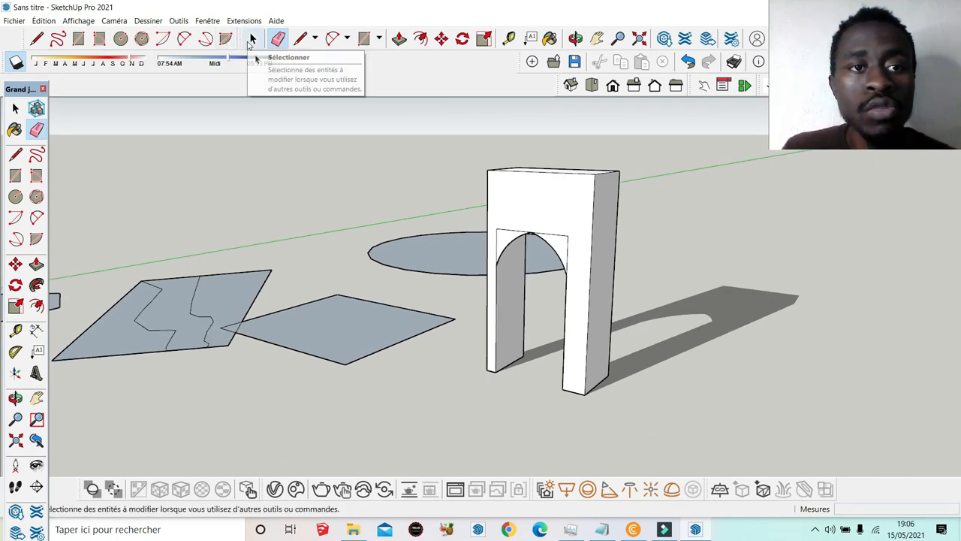
# Select the flat polygon at the far end of the row of shapes and delete it
pyautogui.click(252, 41)
pyautogui.scroll(-3, 463, 365)
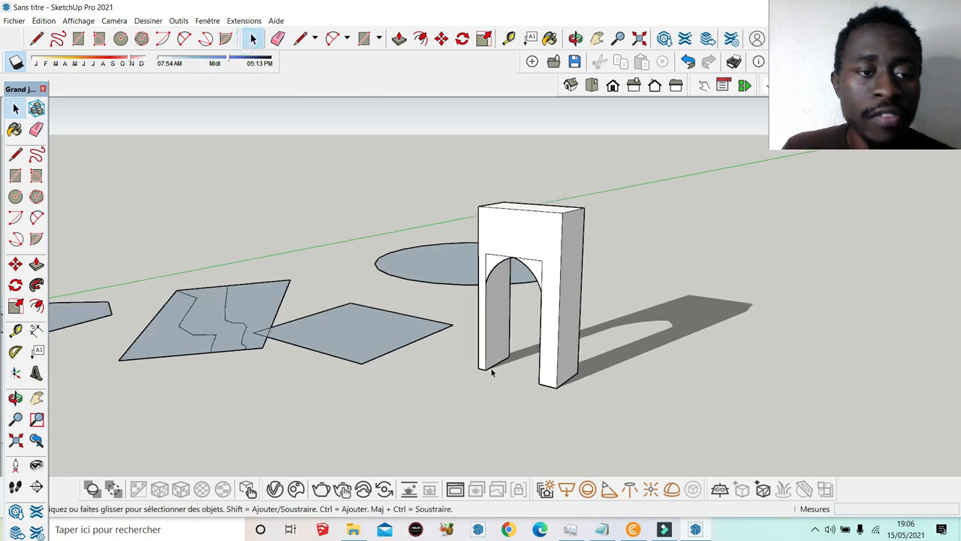
pyautogui.scroll(3, 133, 342)
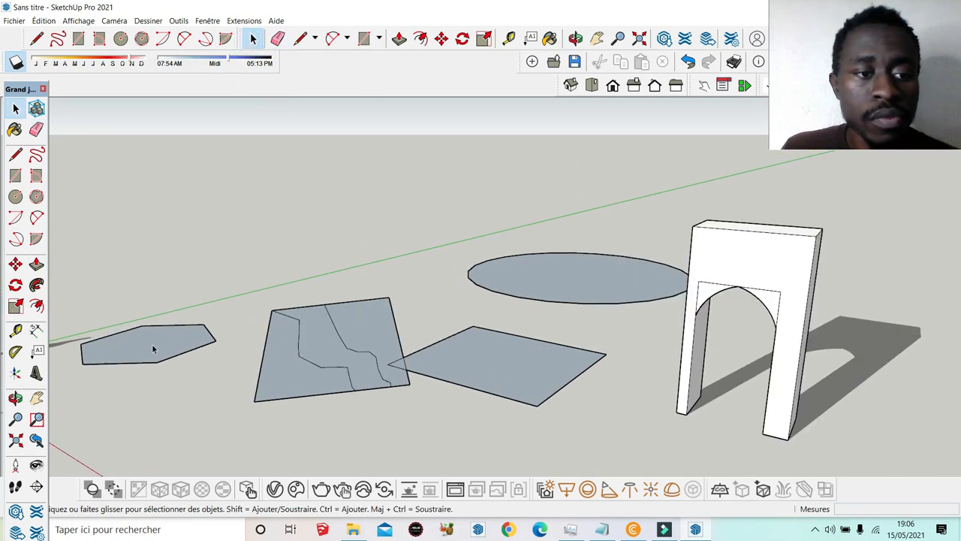
pyautogui.moveTo(81, 294); pyautogui.dragTo(75, 290)
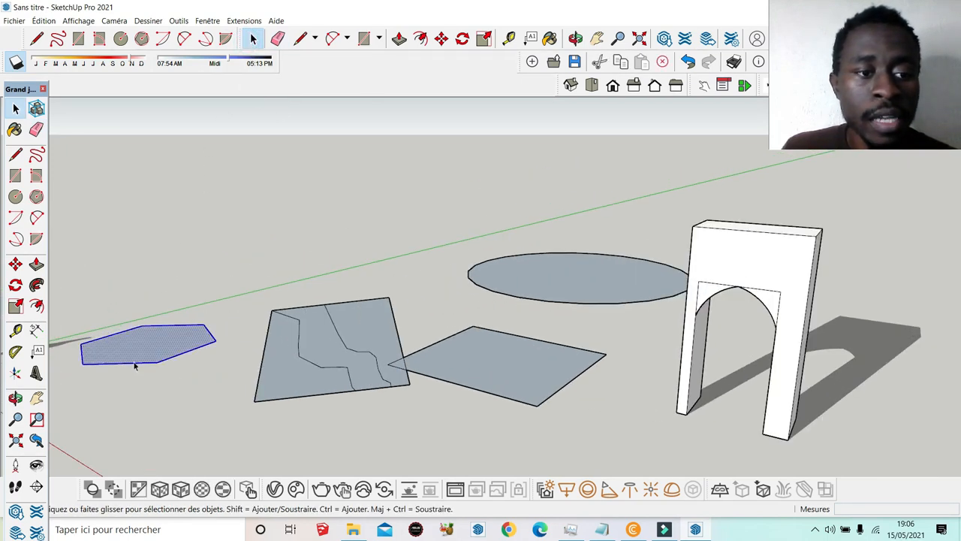
pyautogui.press('Delete')
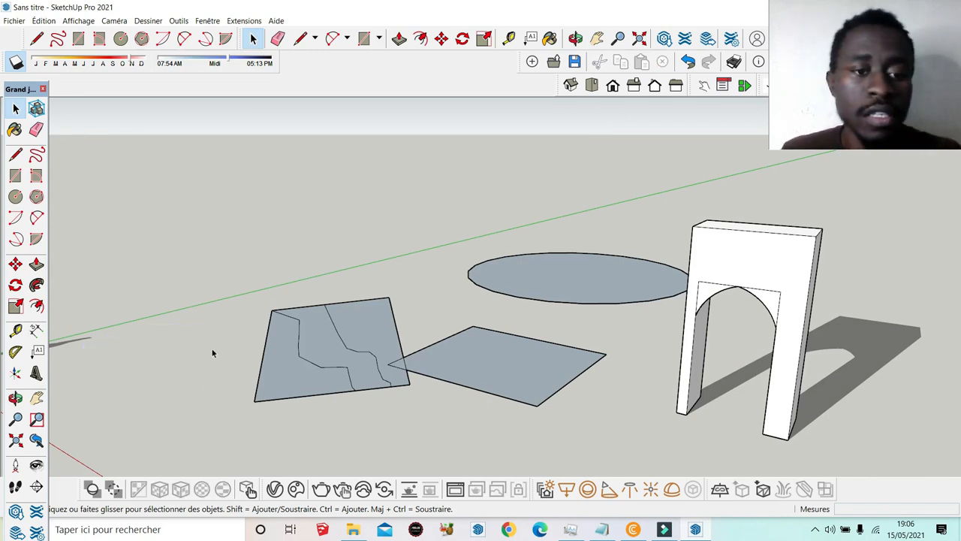
# Erase the edges of the plain flat rectangle and several edges and freehand lines of the neighbouring divided rectangle
pyautogui.click(277, 40)
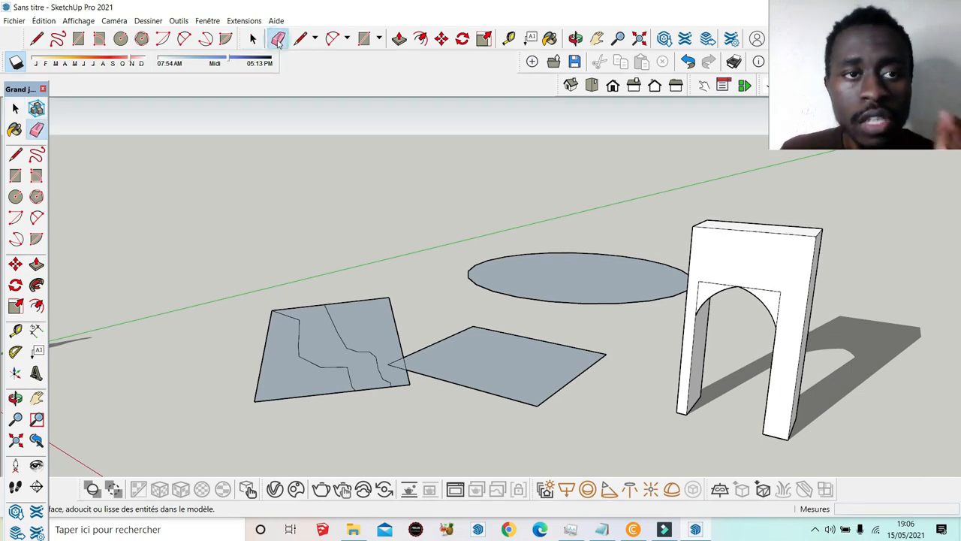
pyautogui.click(511, 399)
pyautogui.moveTo(556, 399)
pyautogui.mouseDown()
pyautogui.moveTo(447, 302)
pyautogui.moveTo(462, 343)
pyautogui.mouseUp()
pyautogui.moveTo(349, 292)
pyautogui.mouseDown()
pyautogui.moveTo(344, 371)
pyautogui.moveTo(296, 316)
pyautogui.mouseUp()
pyautogui.moveTo(266, 287); pyautogui.dragTo(379, 398)
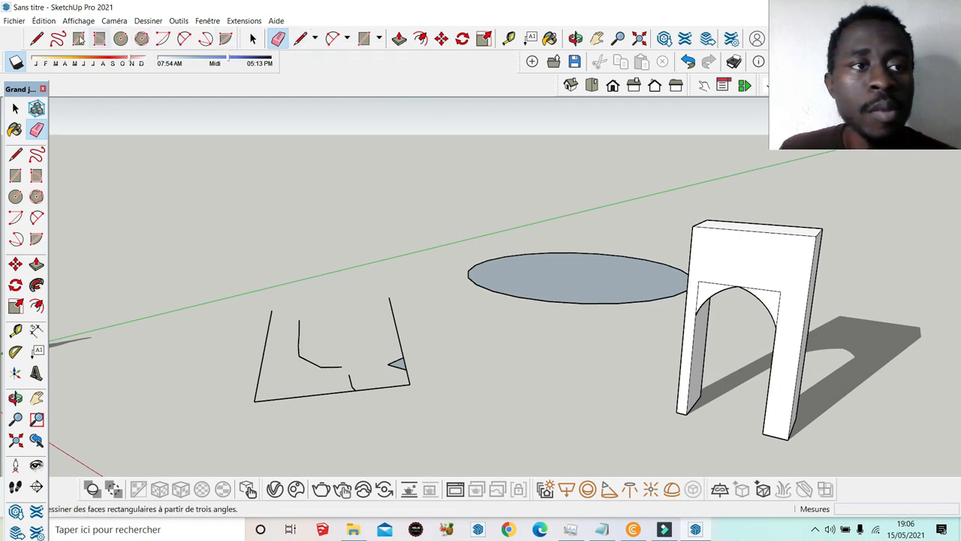
# Review the tool variants grouped under Line and Arc
pyautogui.click(315, 38)
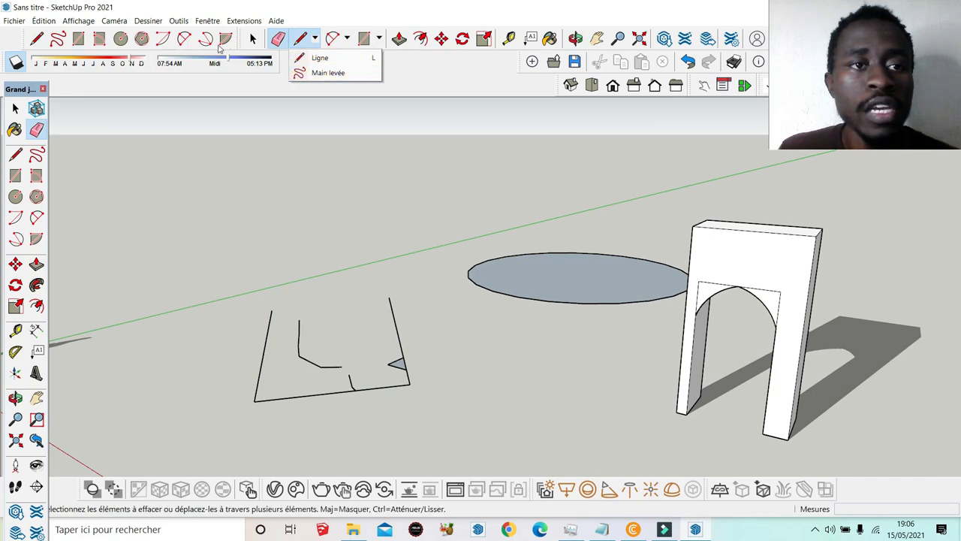
pyautogui.click(345, 41)
pyautogui.click(316, 39)
pyautogui.click(346, 41)
pyautogui.click(346, 42)
pyautogui.click(345, 41)
pyautogui.click(345, 42)
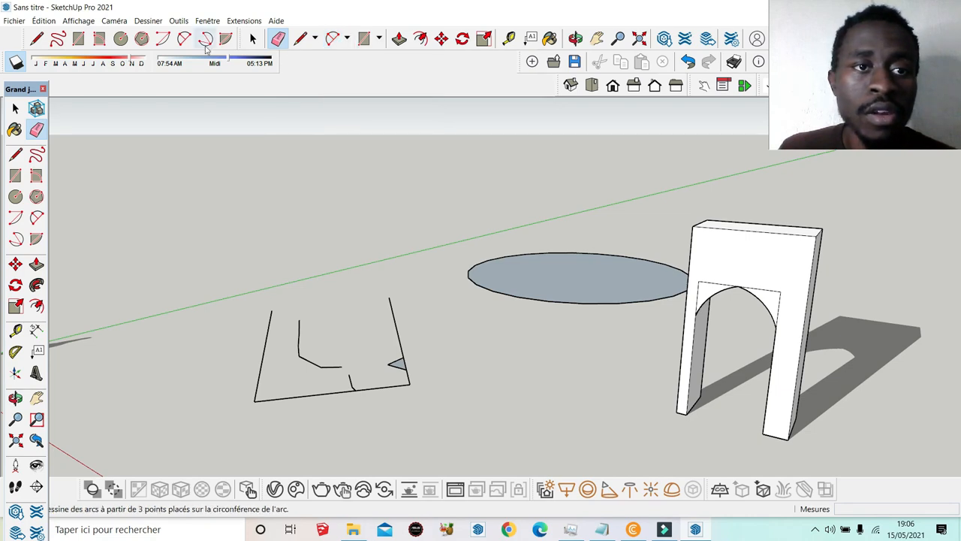
pyautogui.click(347, 42)
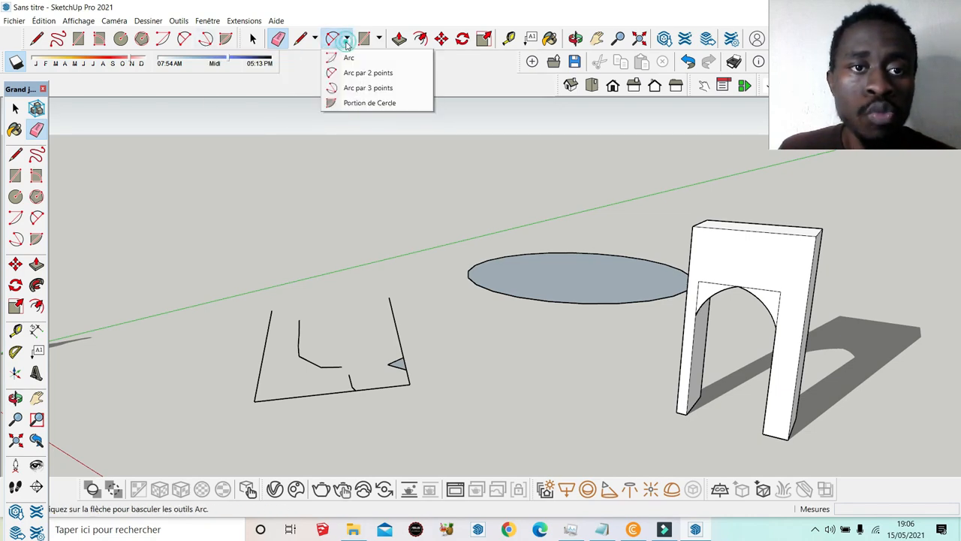
pyautogui.click(277, 46)
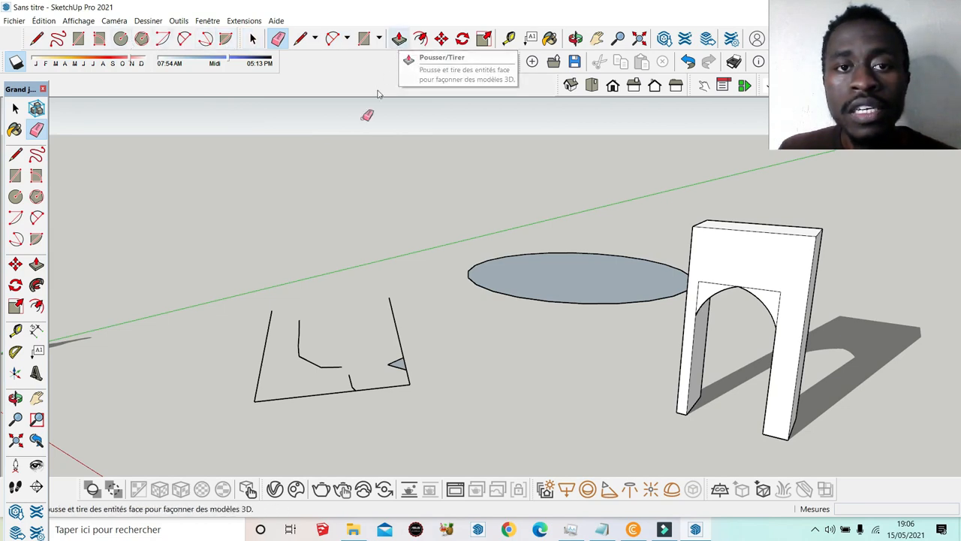
# Draw a rectangle about 395.1 by 237.1 cm on the ground in front of the arch
pyautogui.scroll(-2, 337, 103)
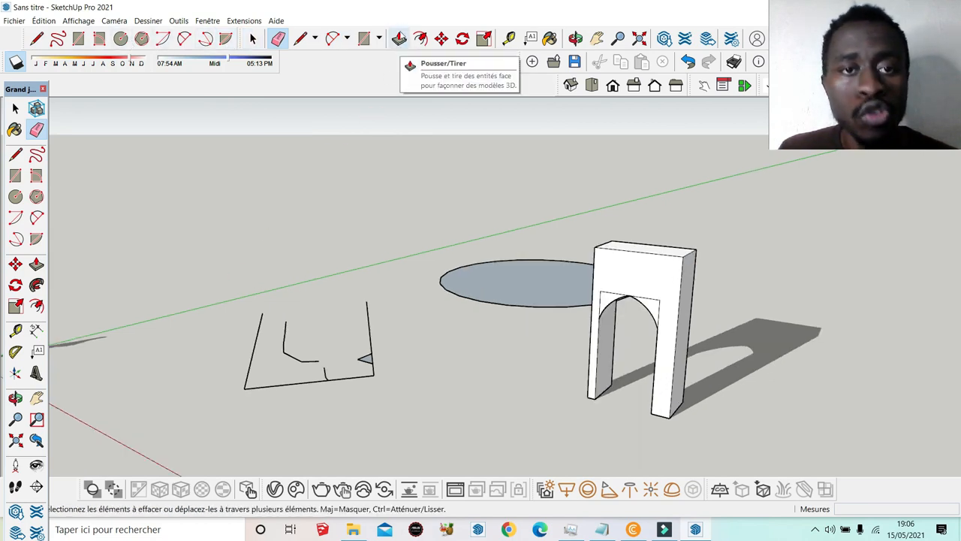
pyautogui.scroll(-3, 380, 193)
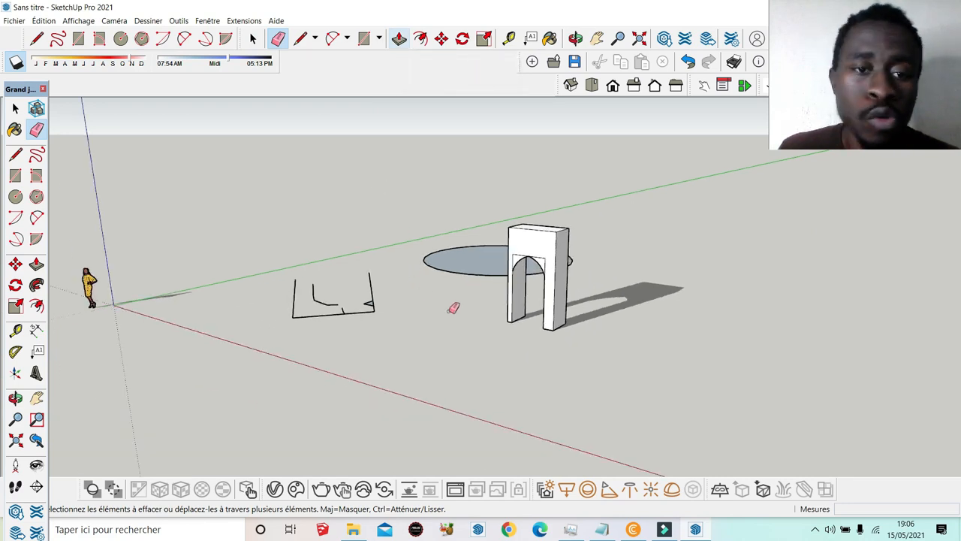
pyautogui.click(78, 38)
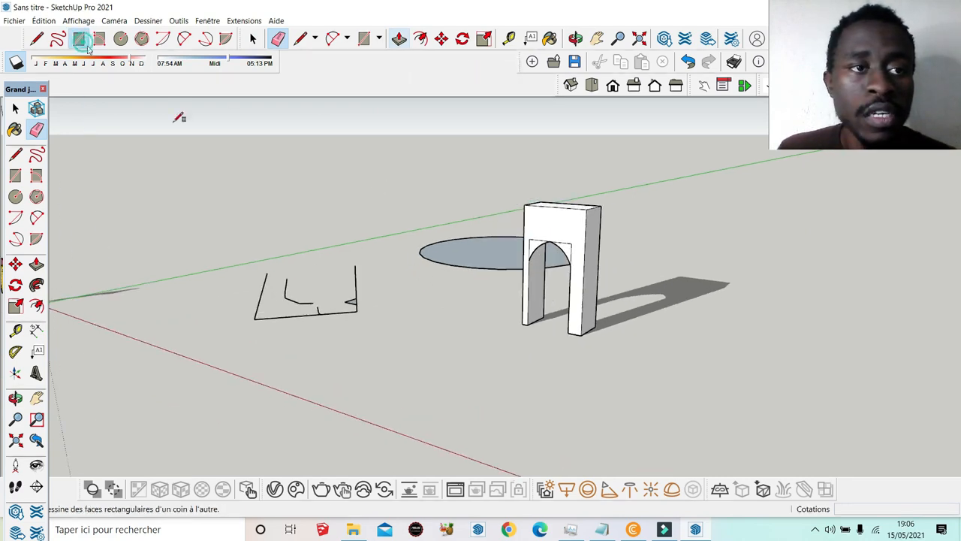
pyautogui.click(418, 353)
pyautogui.click(495, 425)
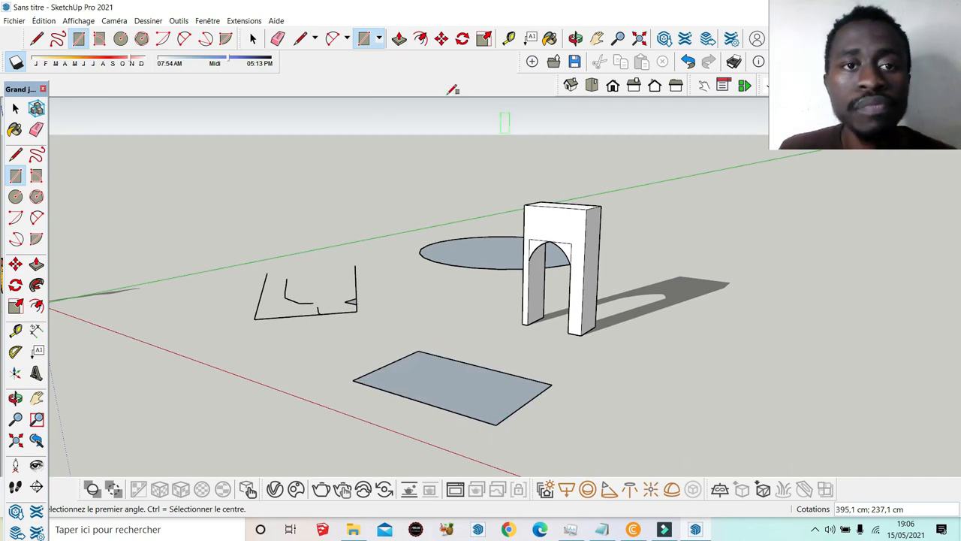
# Offset the new rectangle's outline 15 cm inward to form a border
pyautogui.click(423, 41)
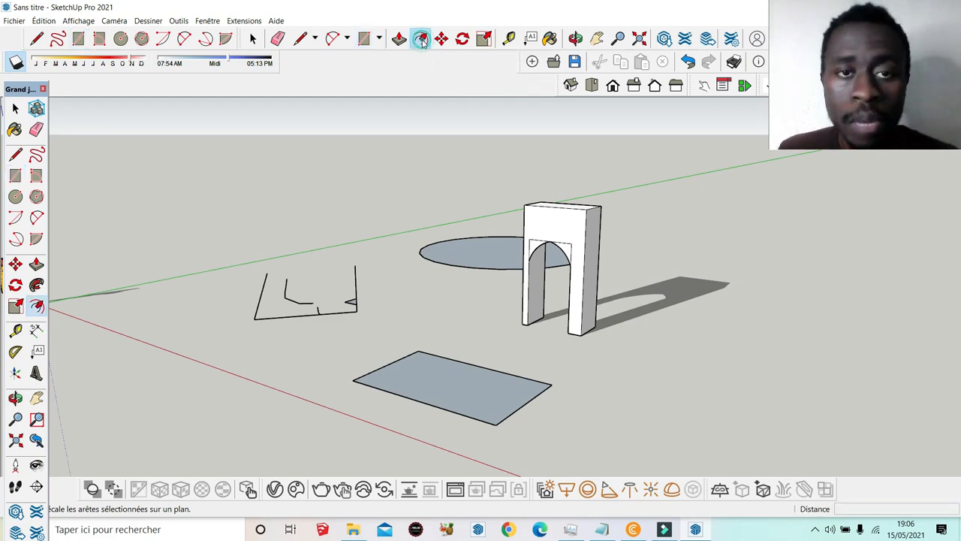
pyautogui.scroll(3, 507, 380)
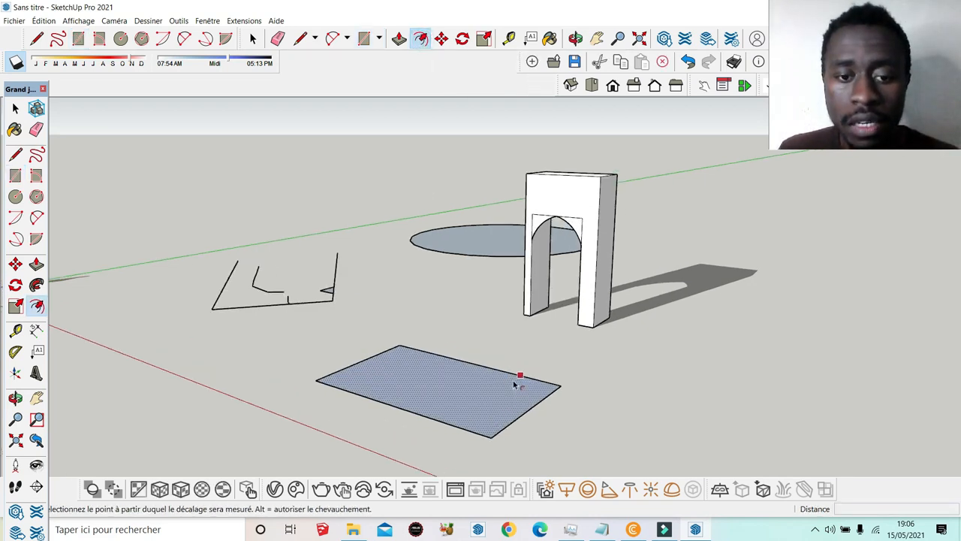
pyautogui.click(441, 383)
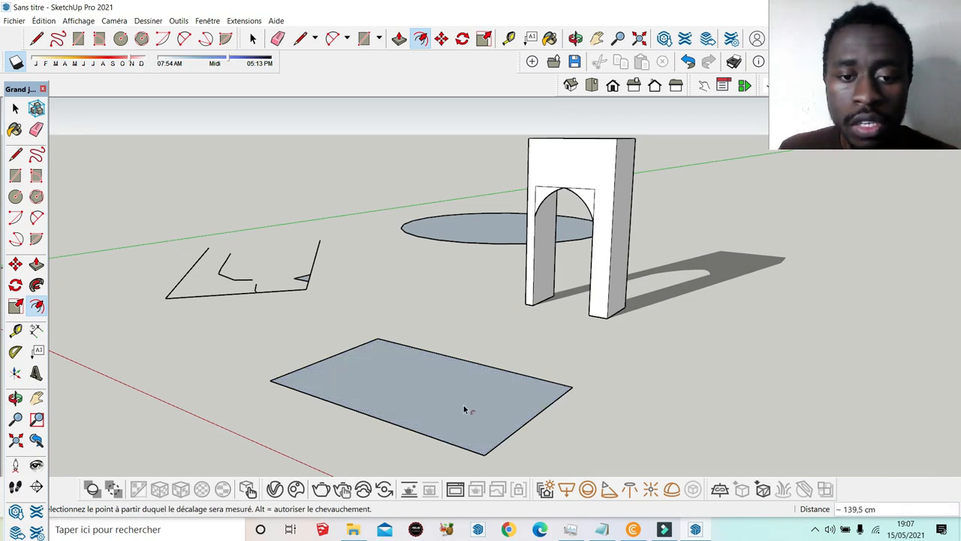
pyautogui.click(431, 379)
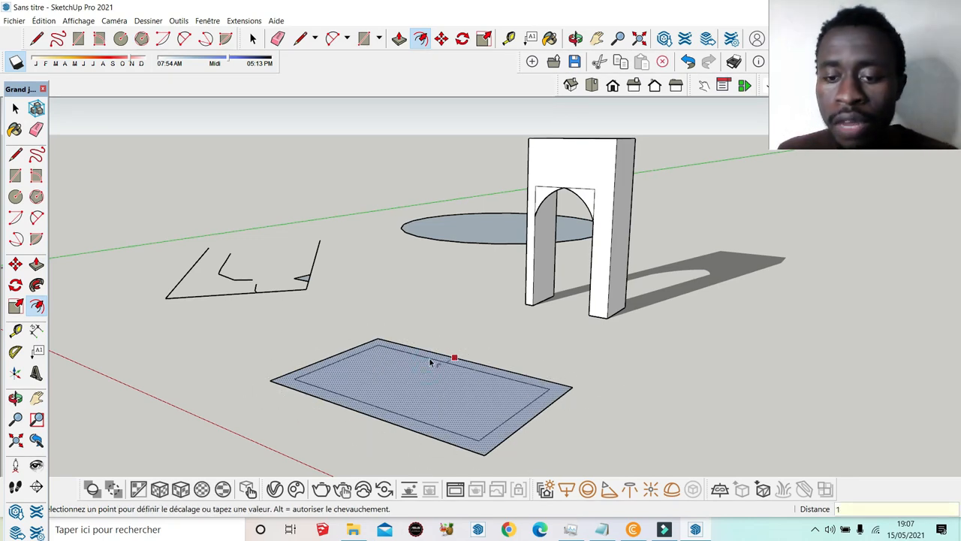
pyautogui.write('15')
pyautogui.press('Return')
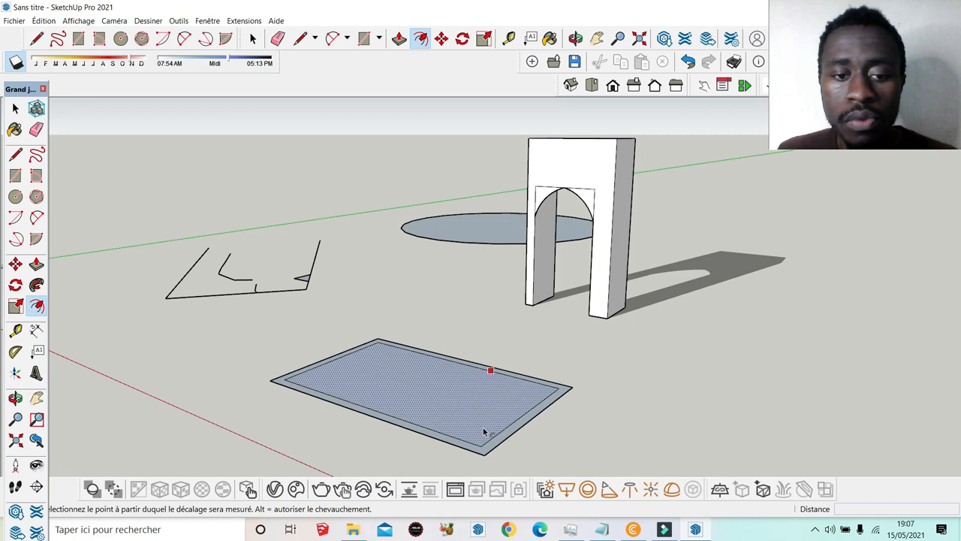
pyautogui.scroll(1, 502, 435)
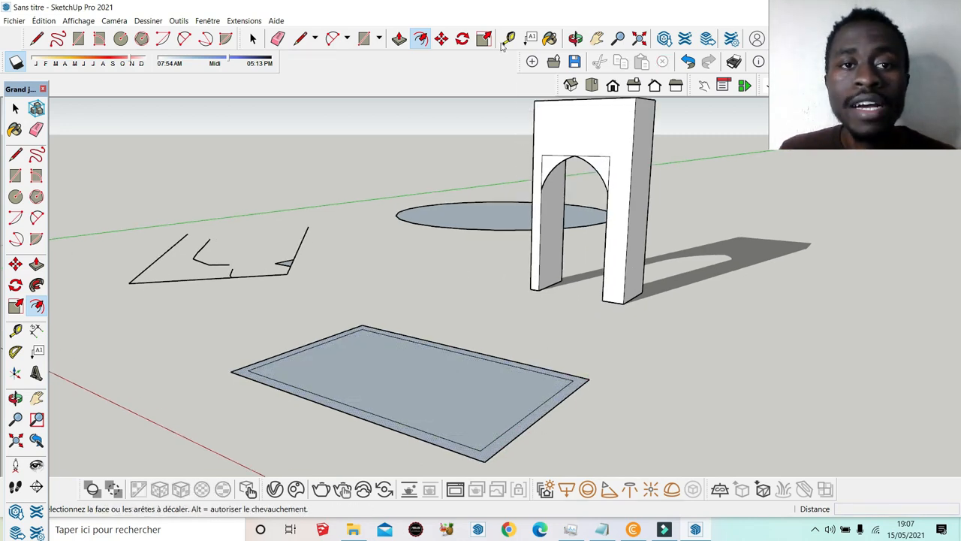
# Push/Pull the narrow border face up 280 cm to raise walls around the rectangle
pyautogui.click(404, 41)
pyautogui.scroll(-3, 307, 223)
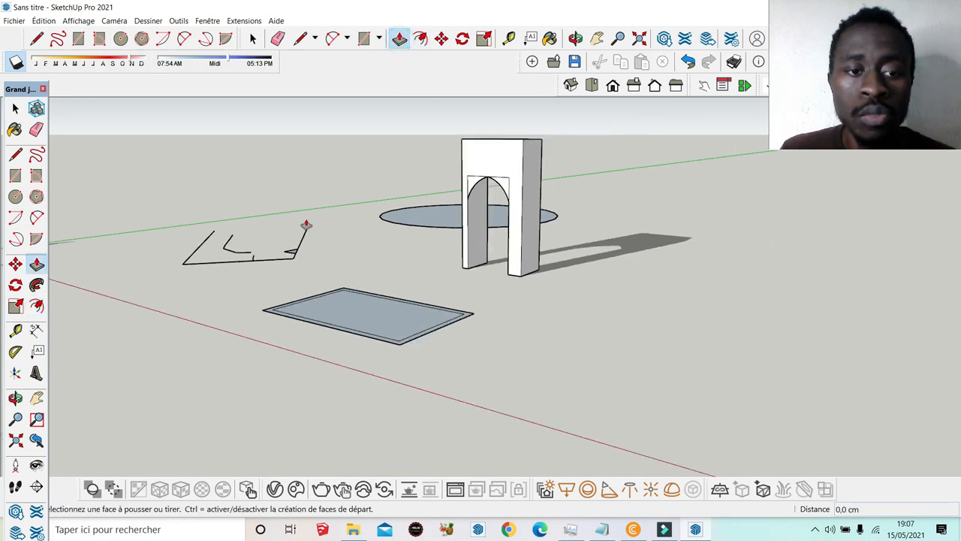
pyautogui.scroll(2, 358, 319)
pyautogui.scroll(3, 413, 328)
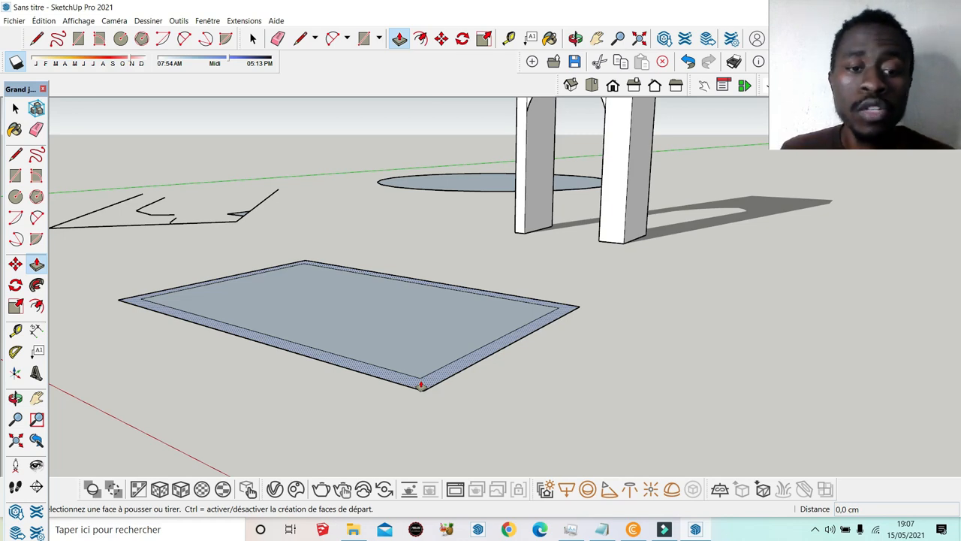
pyautogui.click(421, 385)
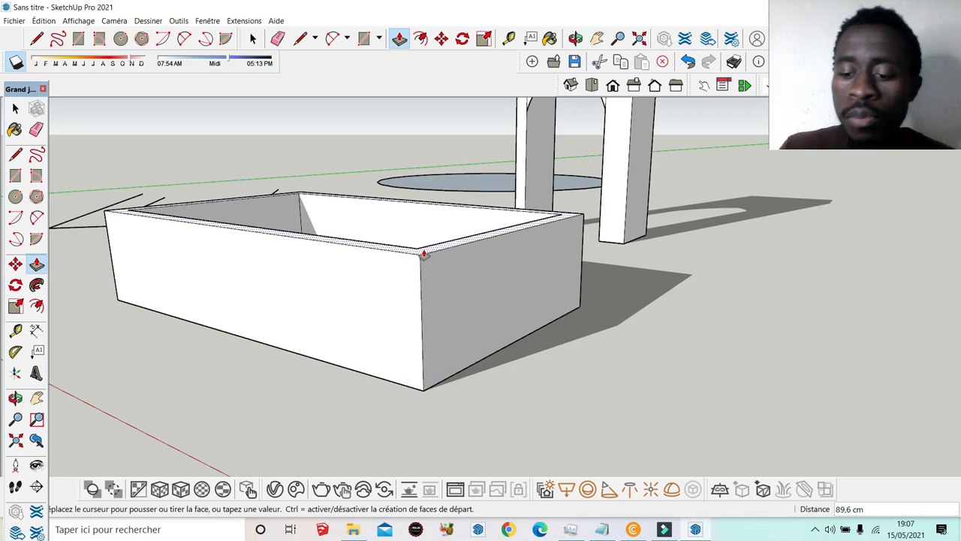
pyautogui.press('Return')
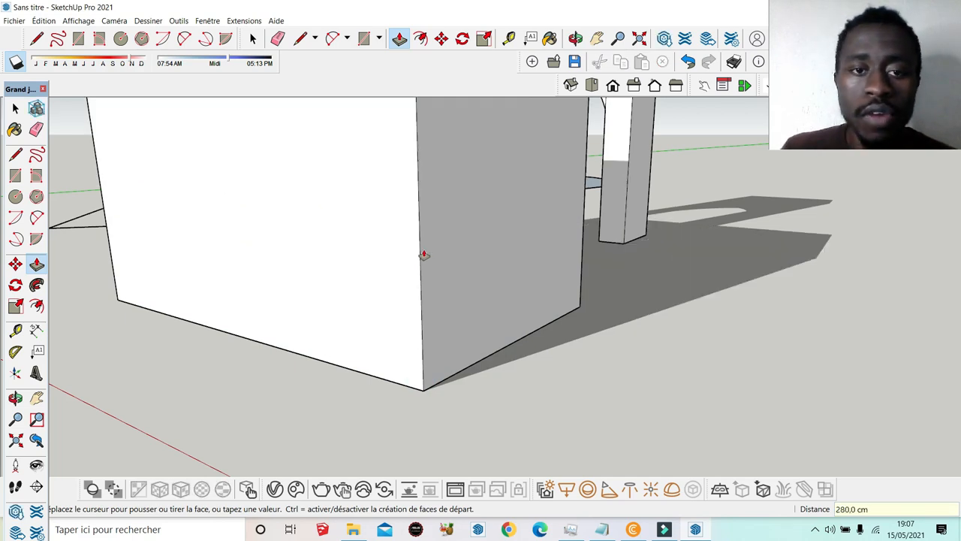
pyautogui.rightClick(439, 275)
pyautogui.click(357, 401)
pyautogui.scroll(-6, 356, 408)
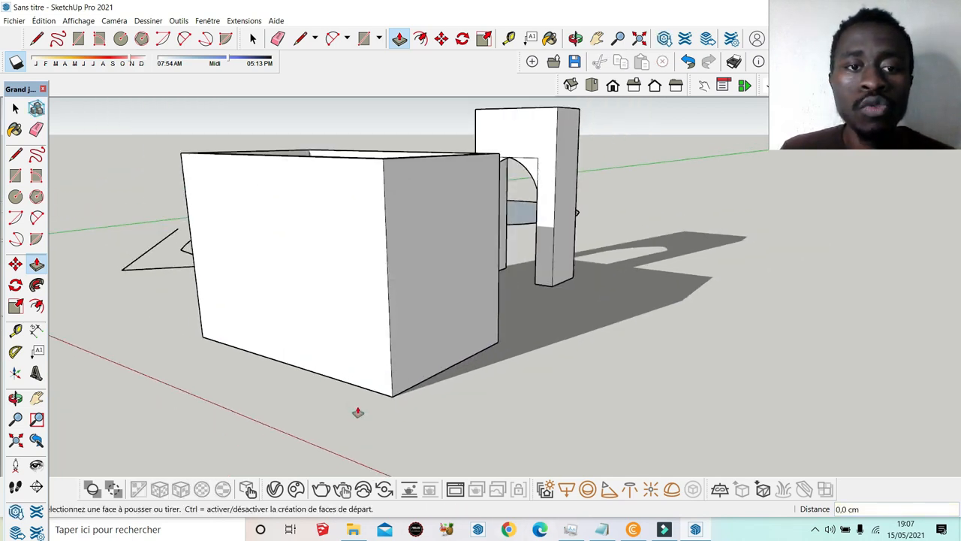
pyautogui.scroll(3, 373, 242)
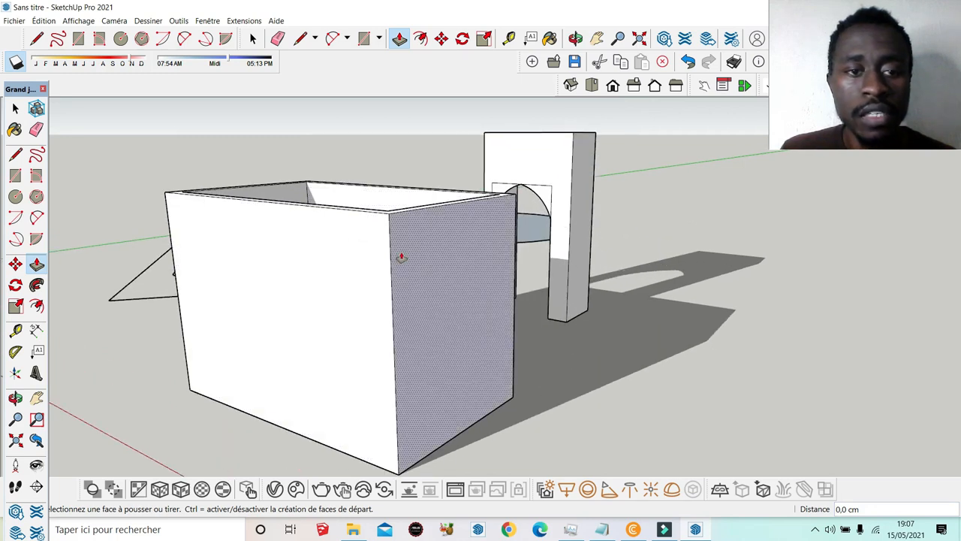
# Select the walled box together with all the geometry connected to it
pyautogui.scroll(-3, 443, 227)
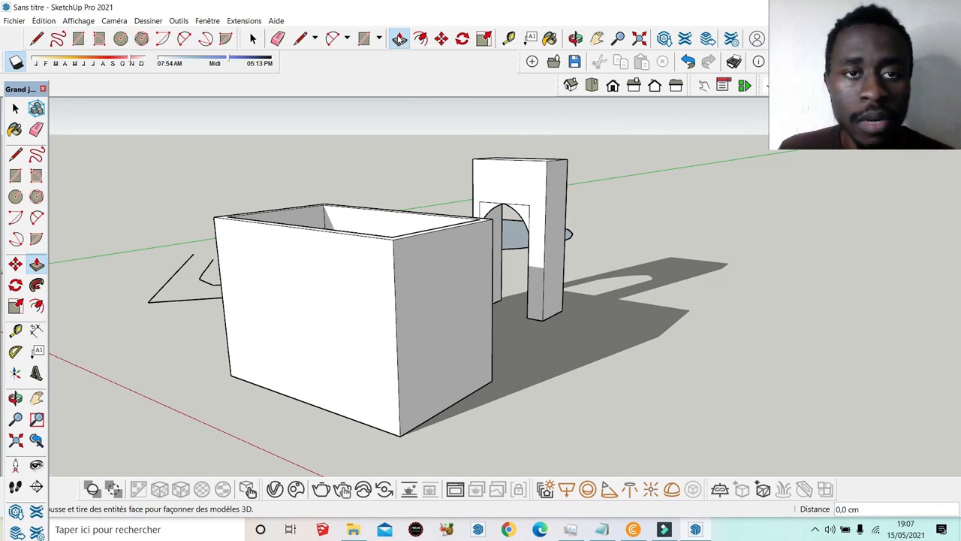
pyautogui.click(442, 42)
pyautogui.scroll(-2, 345, 342)
pyautogui.scroll(2, 398, 387)
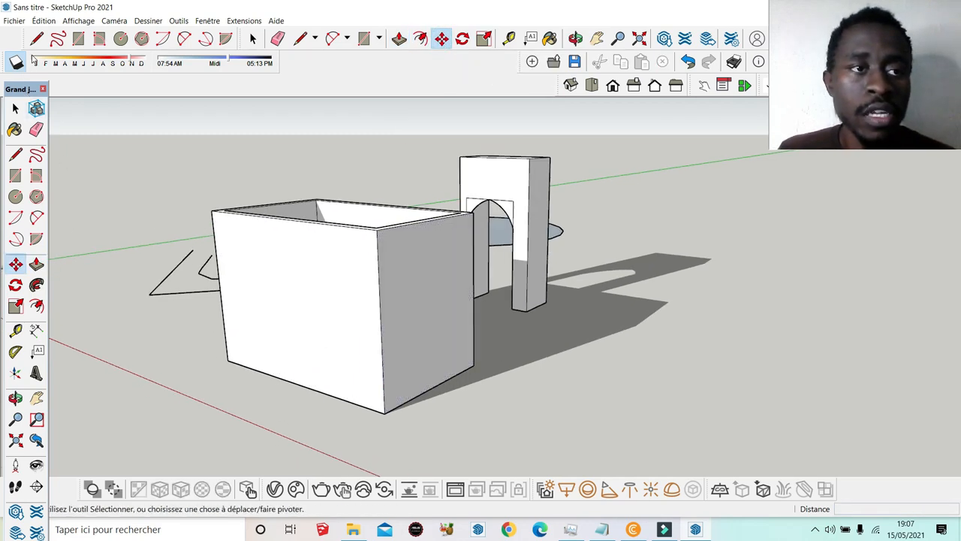
pyautogui.click(253, 39)
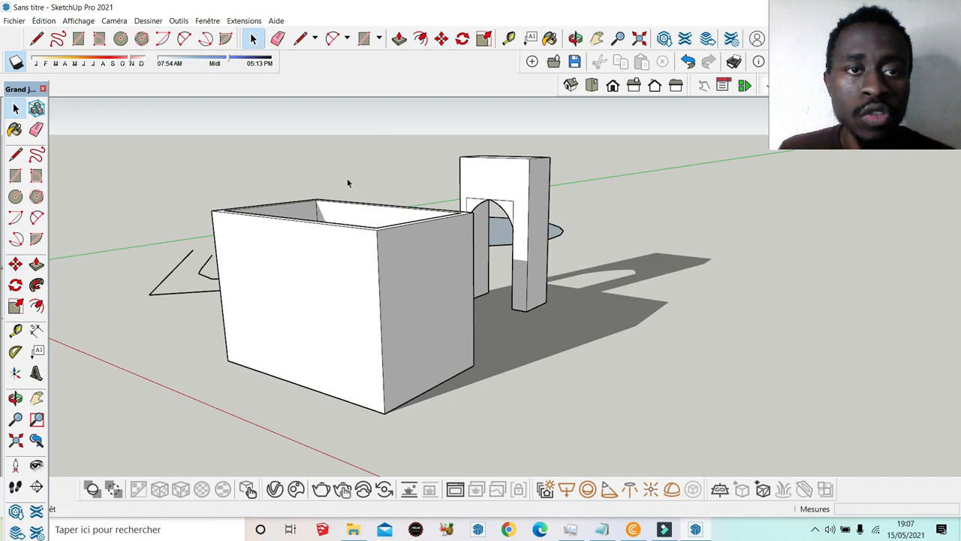
pyautogui.tripleClick(227, 232)
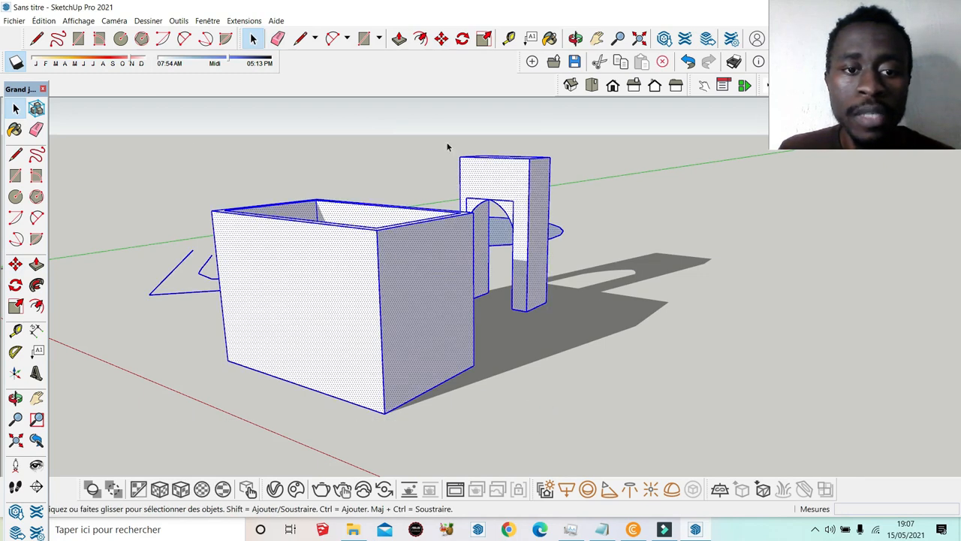
# Try moving the selected geometry from the box's nearest bottom corner
pyautogui.click(441, 39)
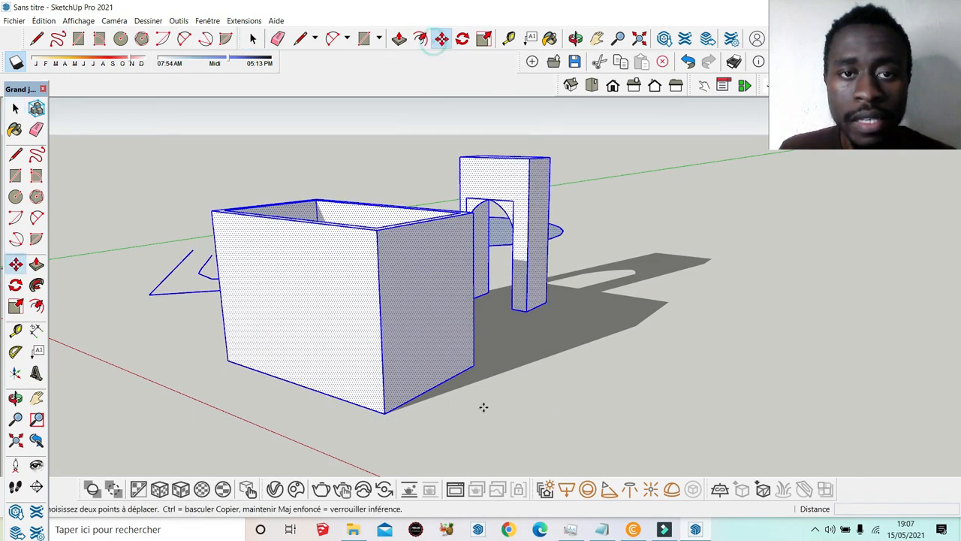
pyautogui.click(383, 414)
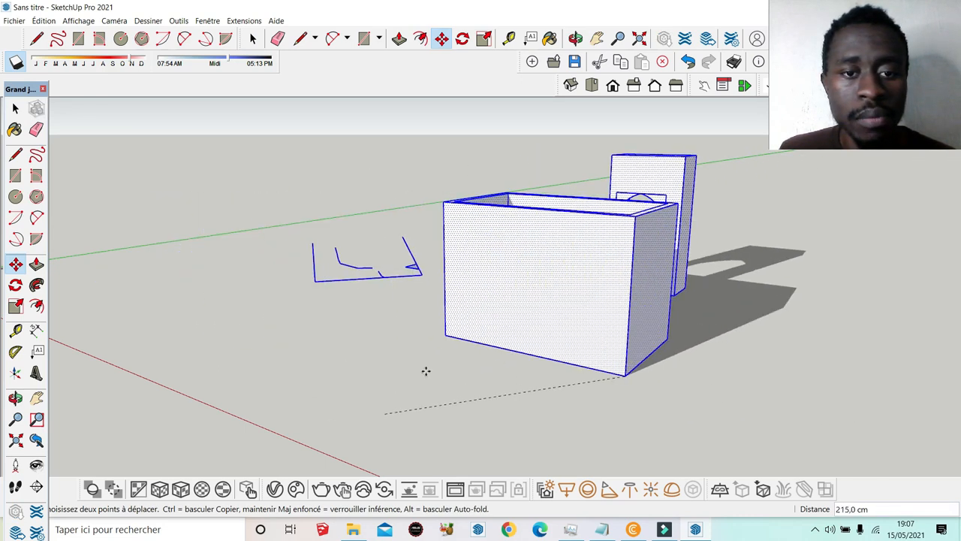
pyautogui.click(374, 370)
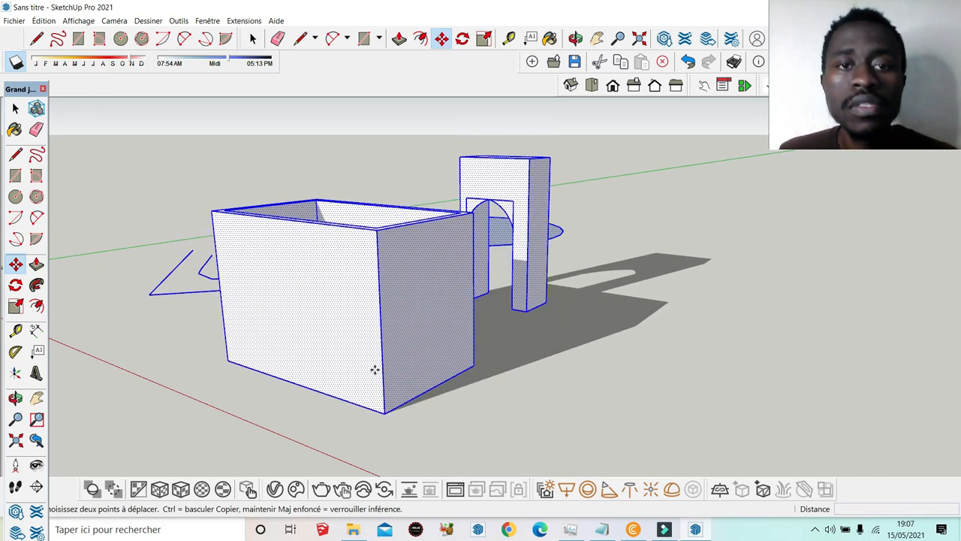
# Try rotating the selection in the ground plane about one end of the front wall's bottom edge
pyautogui.click(462, 39)
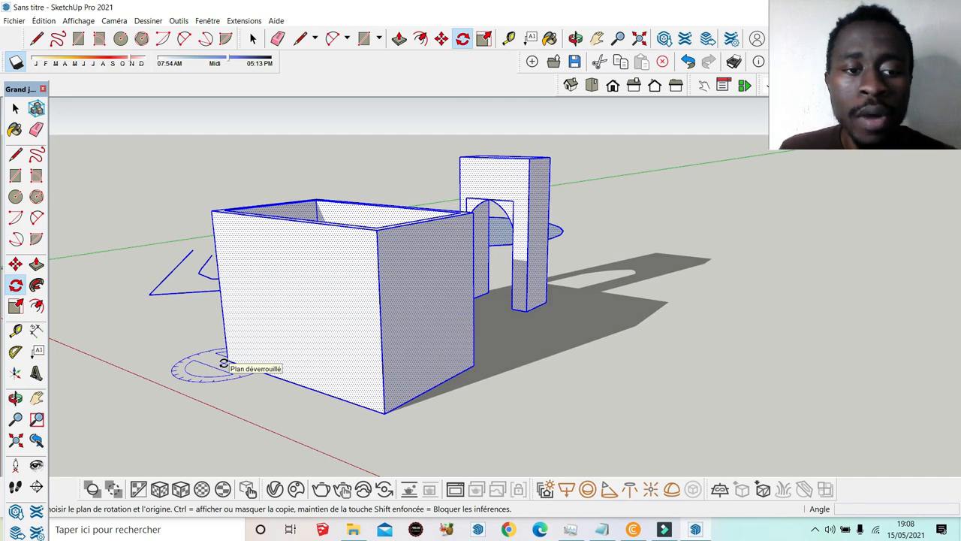
pyautogui.click(223, 363)
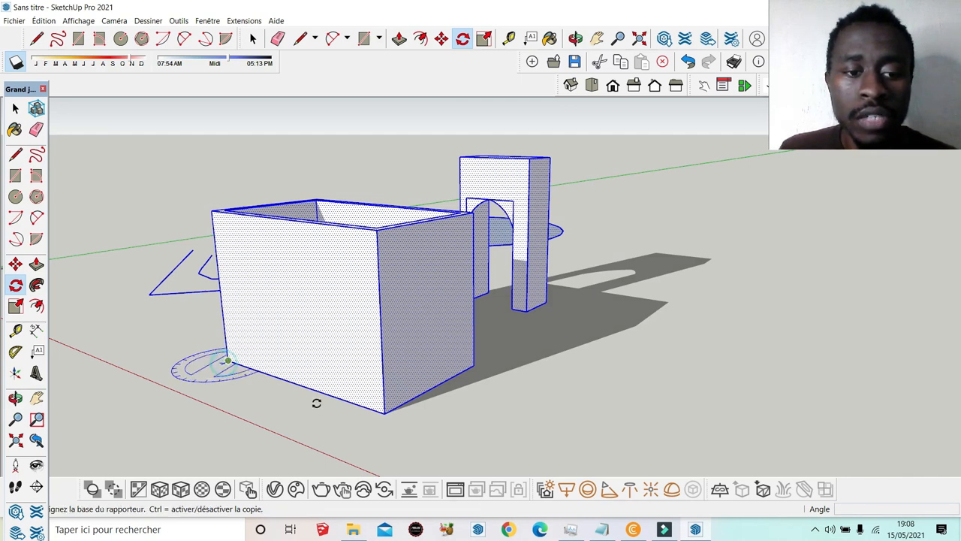
pyautogui.click(385, 415)
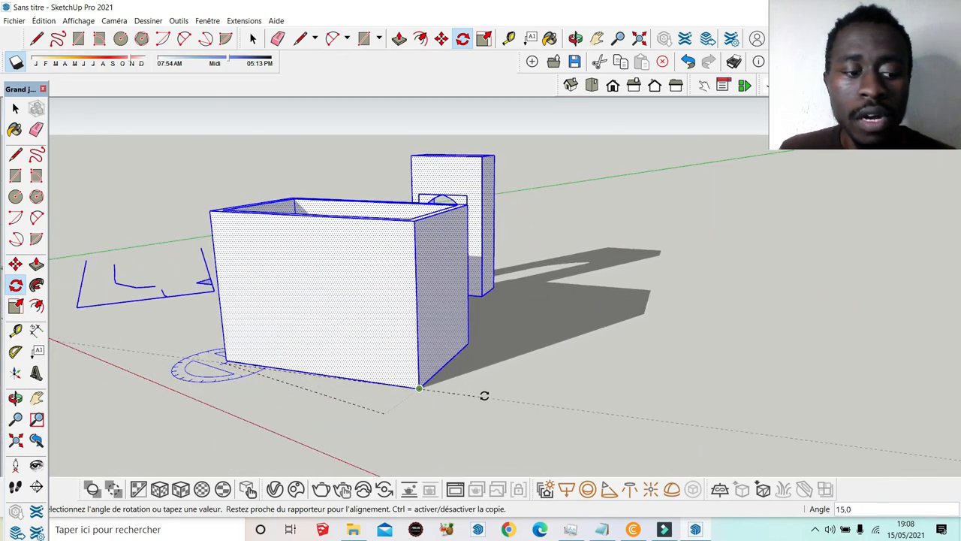
pyautogui.click(436, 415)
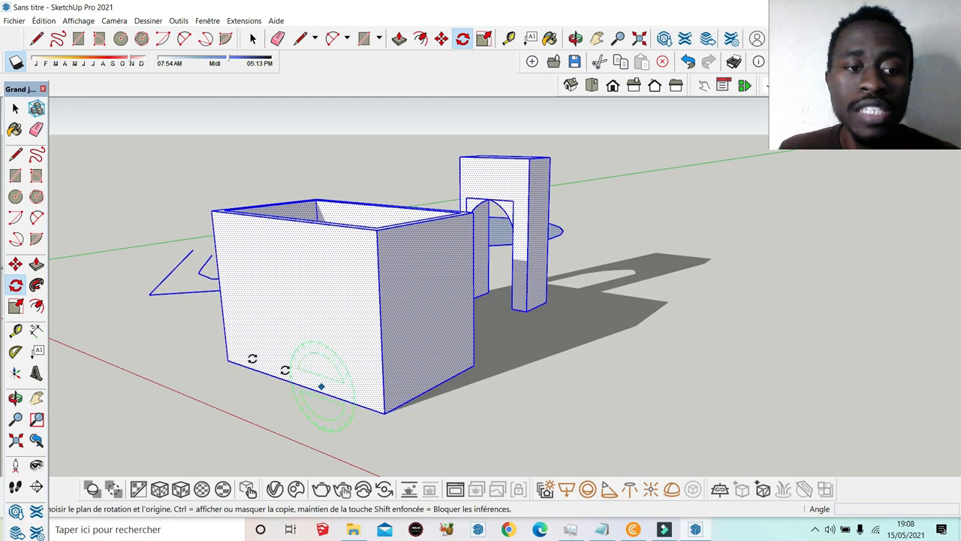
# Try rotating the selection in the front wall's vertical plane about the same bottom corner
pyautogui.click(226, 359)
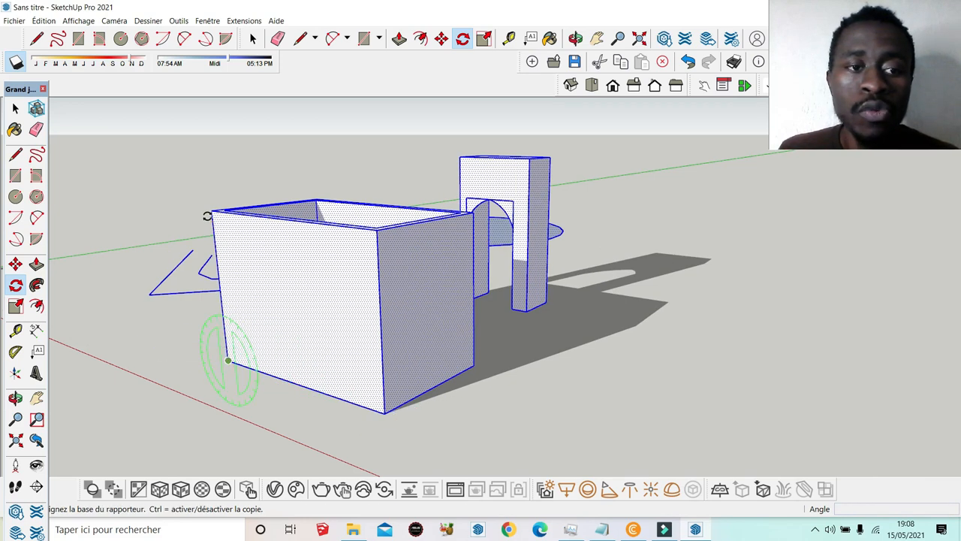
pyautogui.click(172, 239)
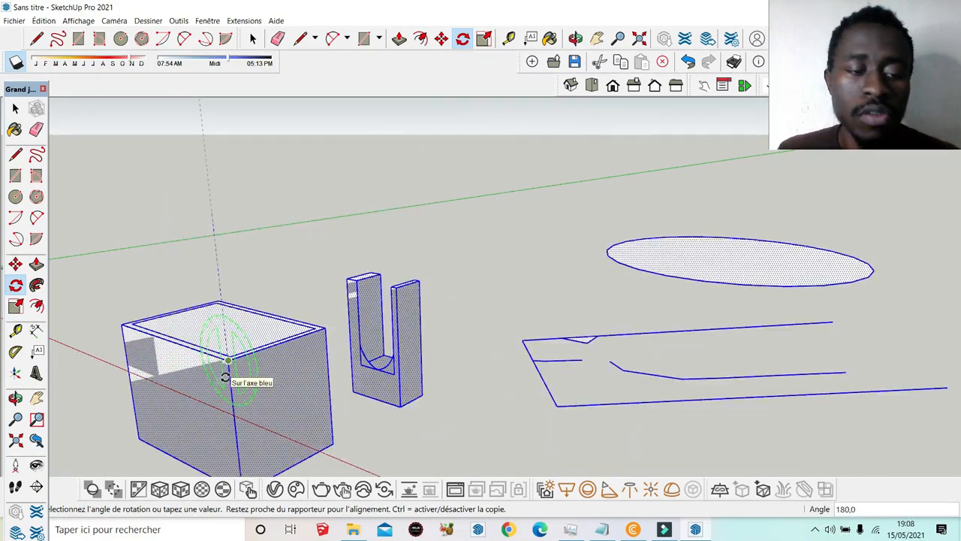
pyautogui.press('Escape')
pyautogui.scroll(-2, 451, 359)
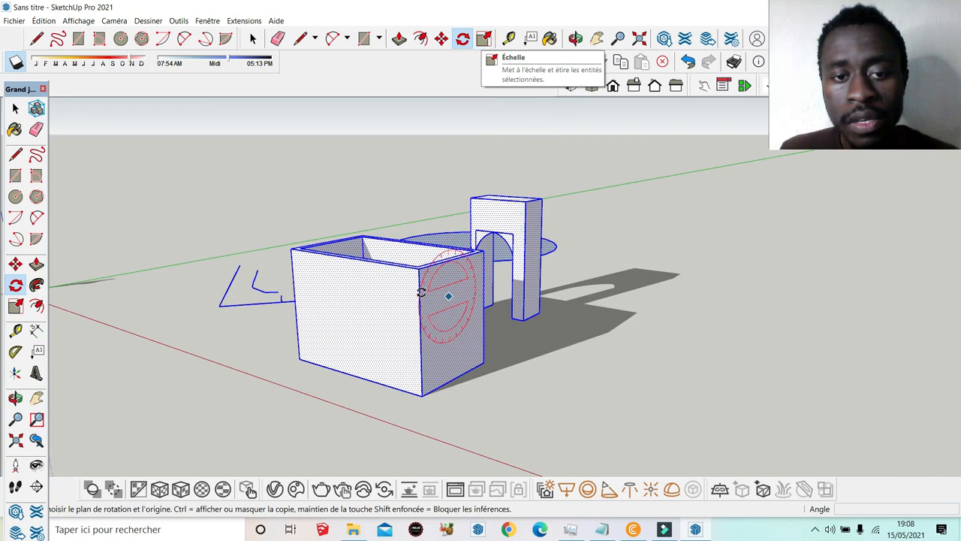
pyautogui.scroll(1, 423, 292)
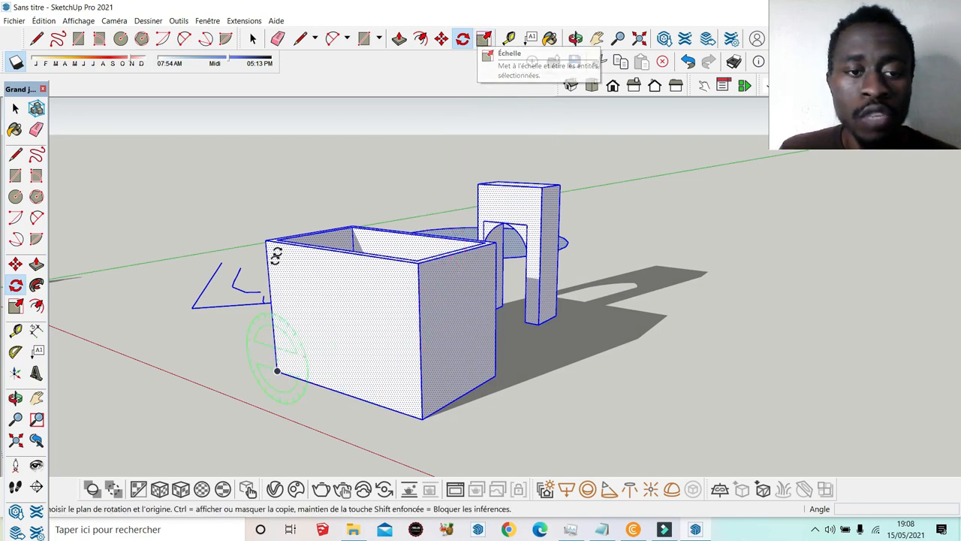
# Scale the selected geometry along the green axis by a factor of 0,67
pyautogui.click(484, 39)
pyautogui.click(485, 38)
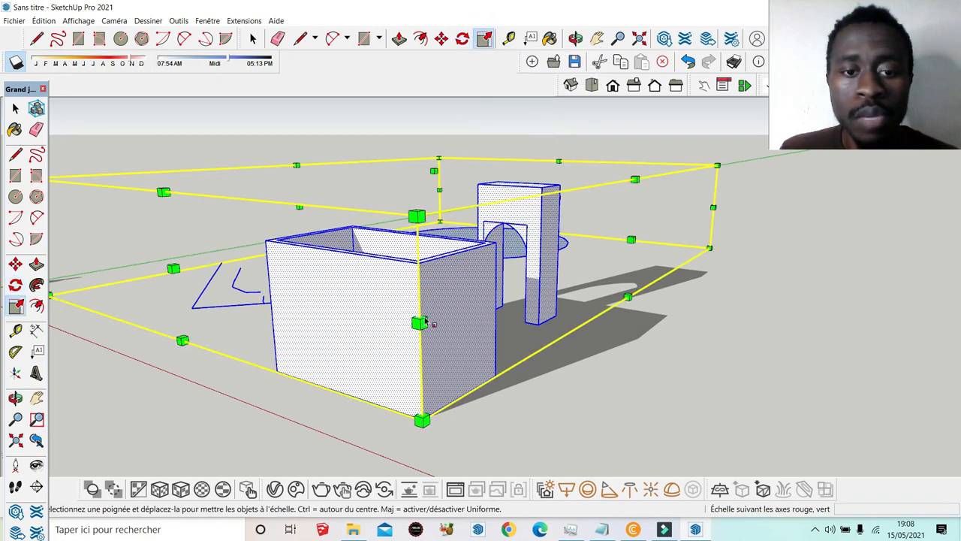
pyautogui.scroll(-2, 473, 351)
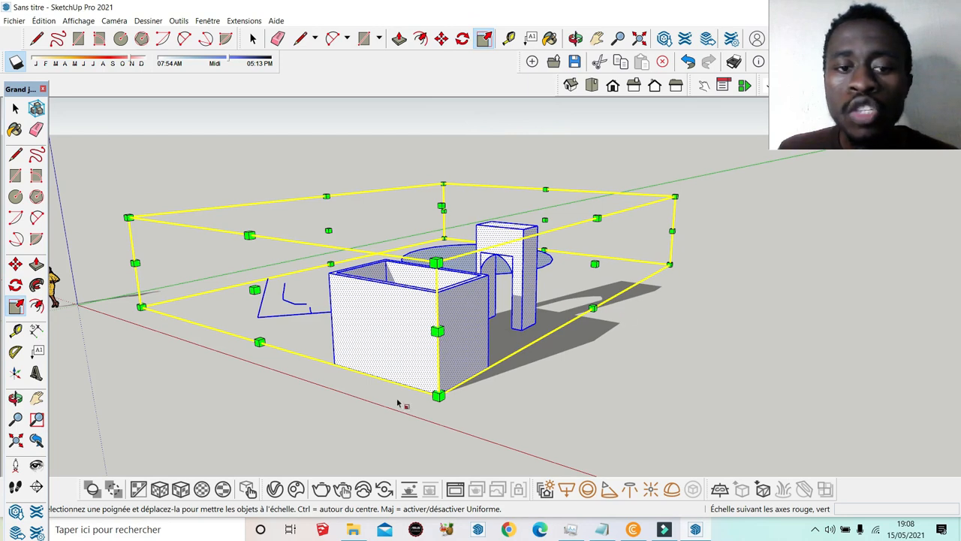
pyautogui.click(438, 331)
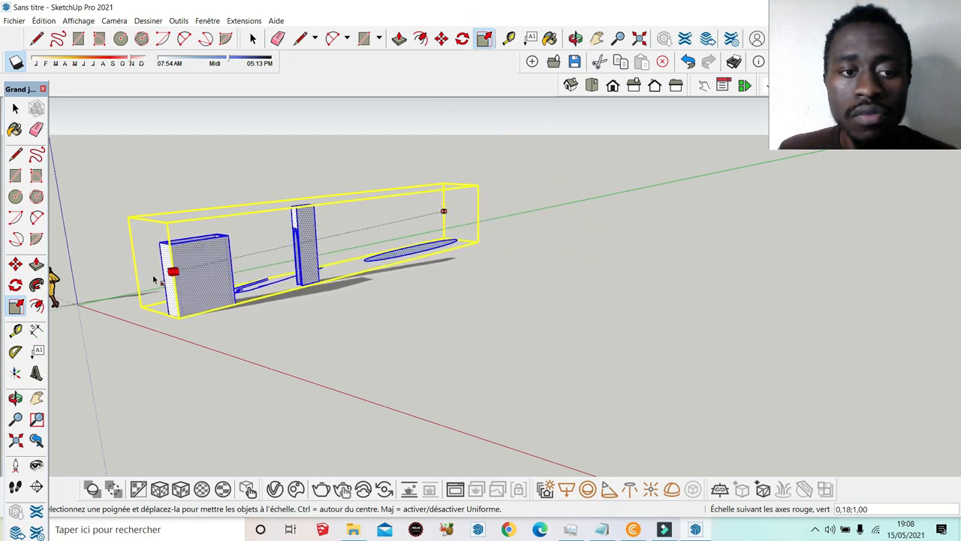
pyautogui.press('Escape')
pyautogui.click(255, 290)
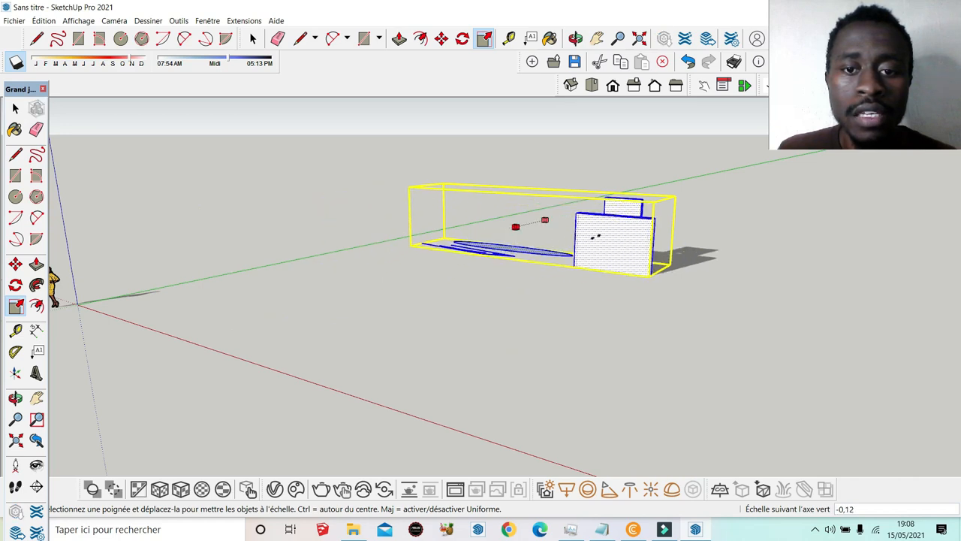
pyautogui.click(408, 304)
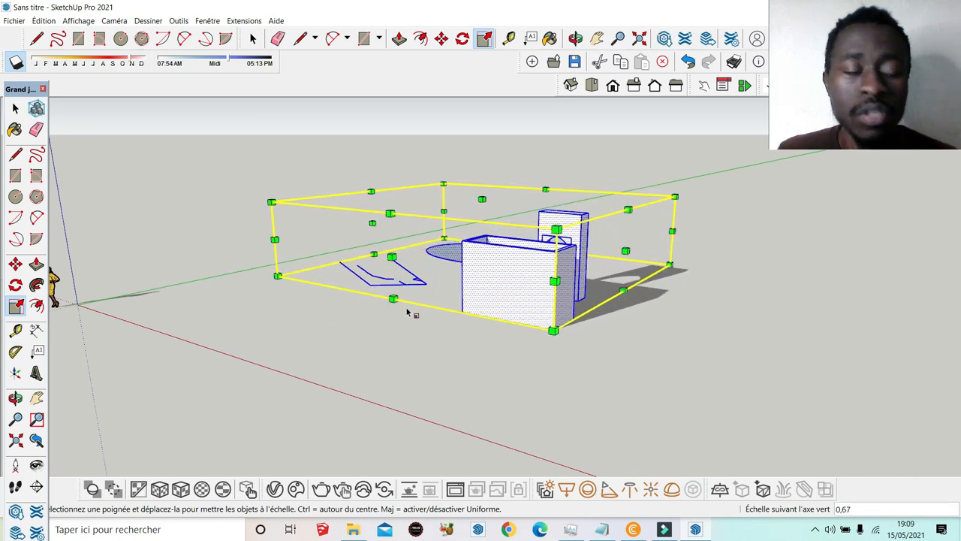
# Measure the front wall's bottom edge and its height with the Tape Measure
pyautogui.click(510, 38)
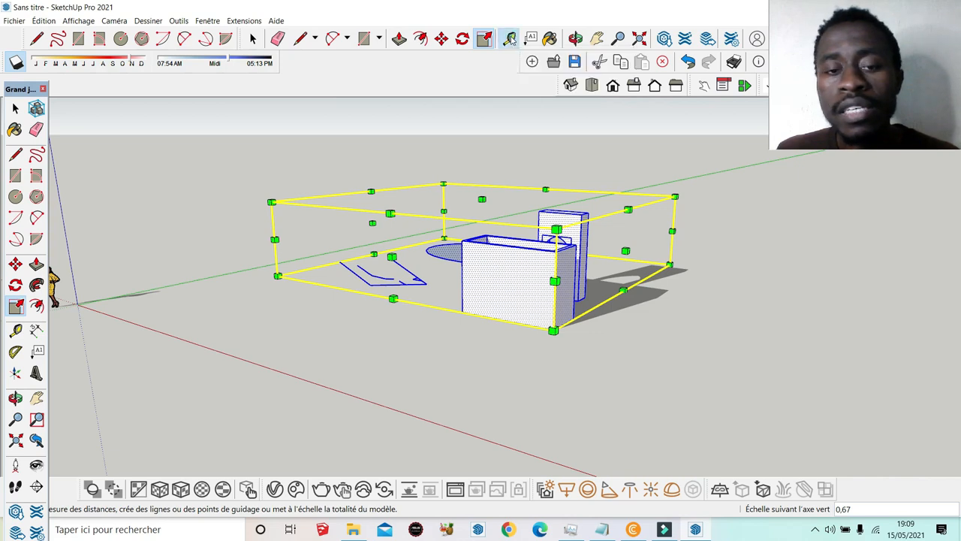
pyautogui.scroll(4, 543, 323)
pyautogui.click(588, 336)
pyautogui.click(409, 300)
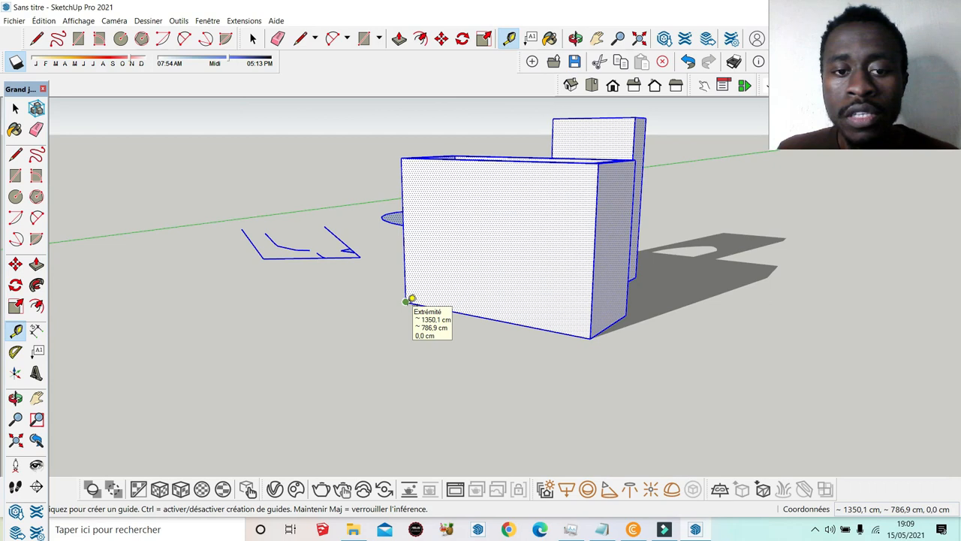
pyautogui.click(406, 301)
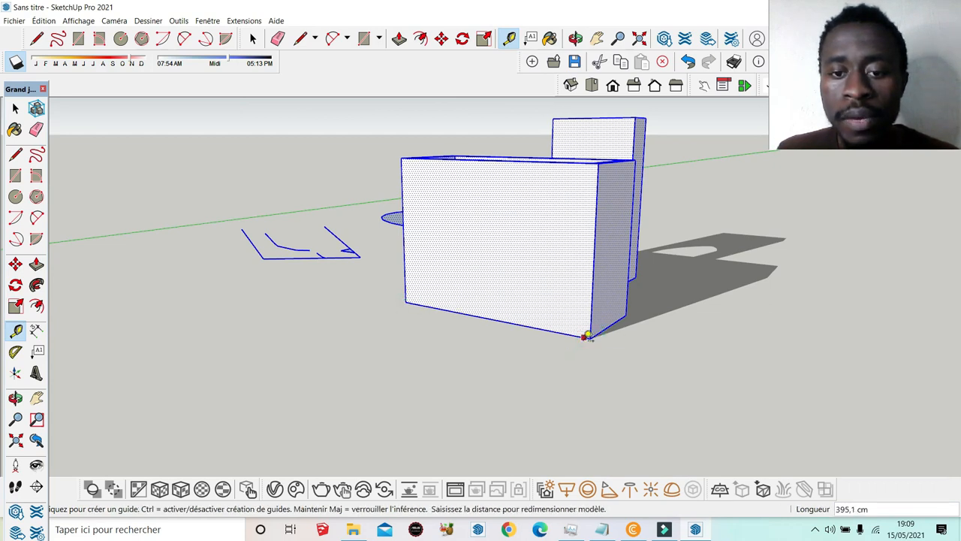
pyautogui.click(592, 336)
pyautogui.click(592, 335)
pyautogui.click(407, 301)
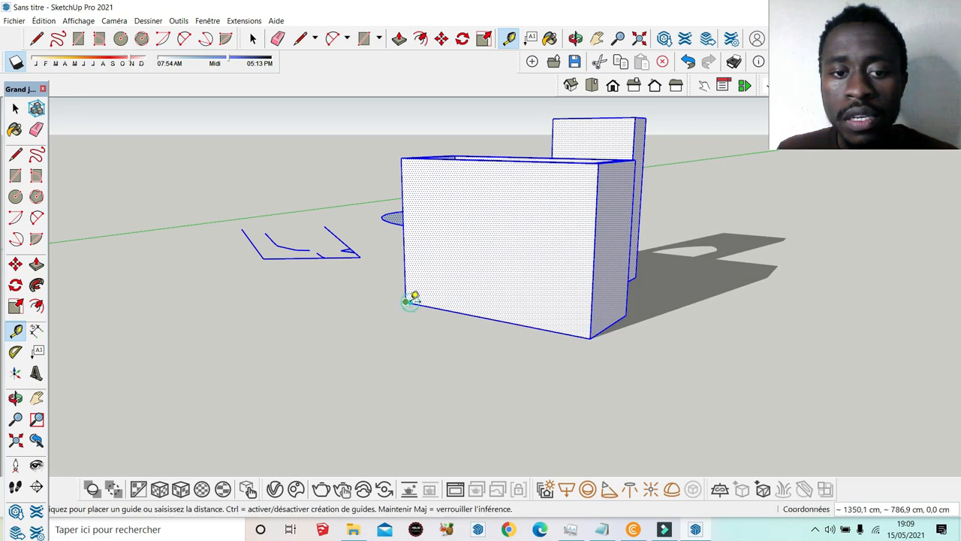
pyautogui.click(409, 156)
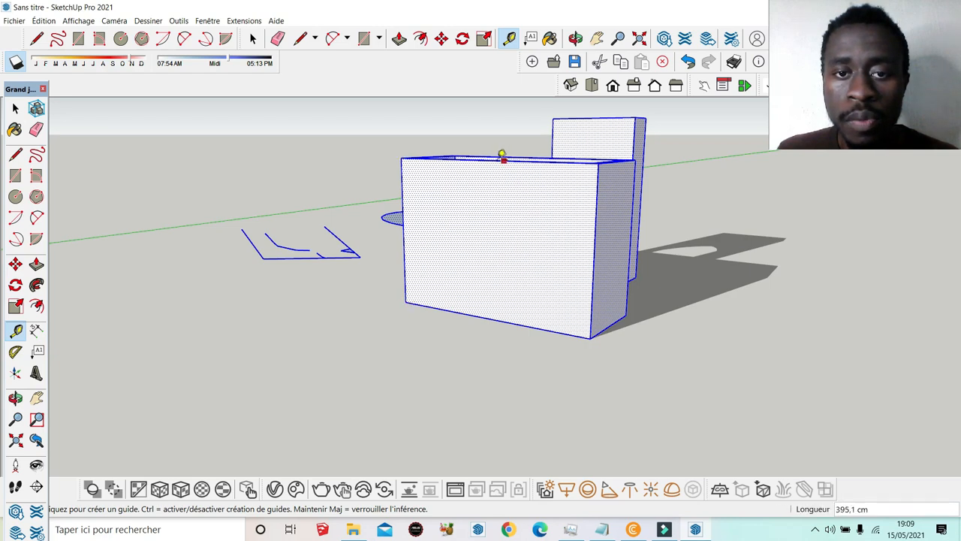
# Place two horizontal guides across the front wall, one about 241 cm below its top edge and another about 152 cm above the first
pyautogui.click(494, 160)
pyautogui.click(528, 302)
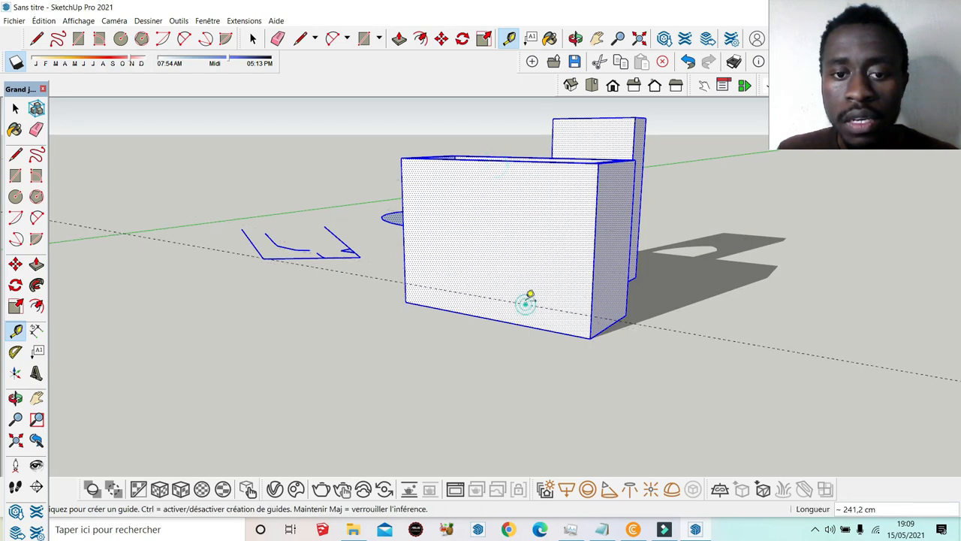
pyautogui.click(512, 302)
pyautogui.click(524, 210)
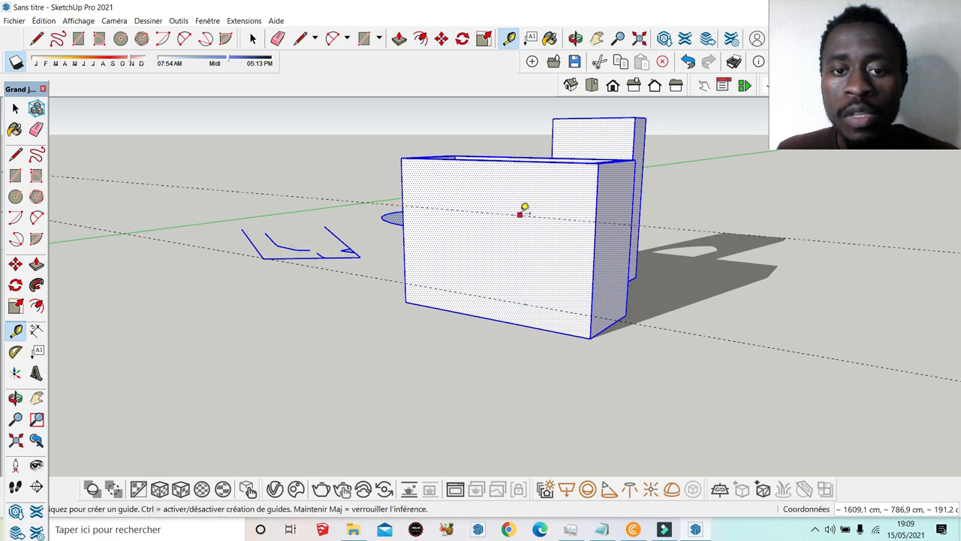
pyautogui.scroll(1, 554, 240)
pyautogui.scroll(1, 555, 240)
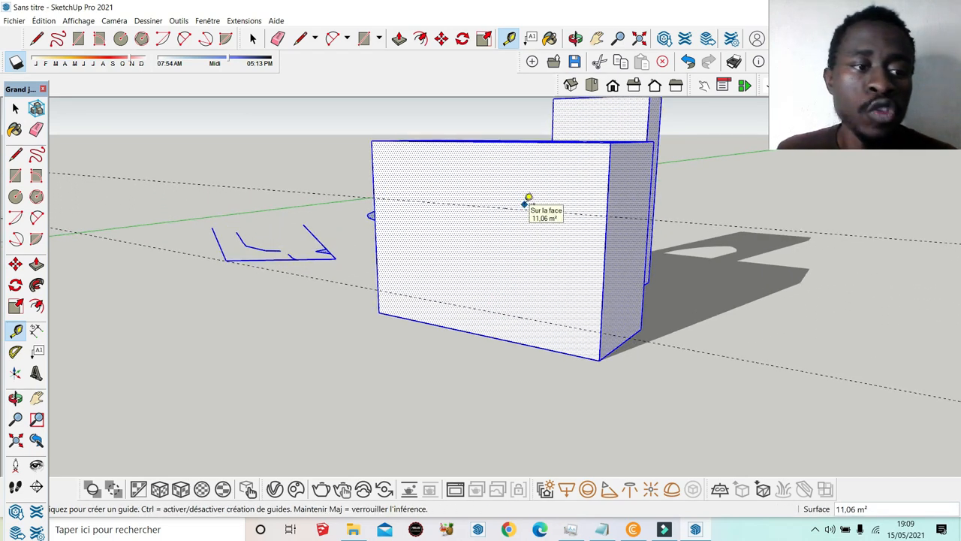
pyautogui.scroll(1, 486, 231)
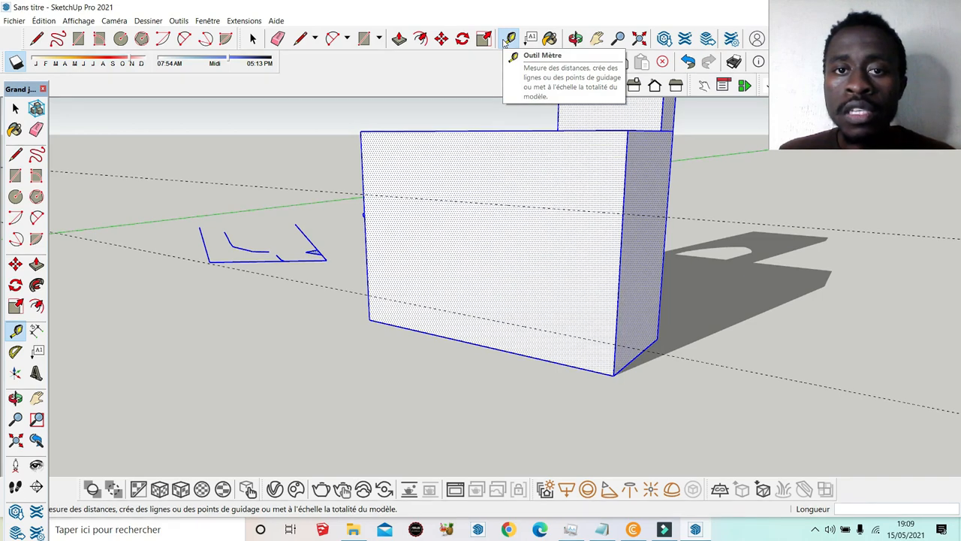
# Try the Protractor on the front wall, centred where the upper guide meets the wall's vertical edge
pyautogui.click(12, 358)
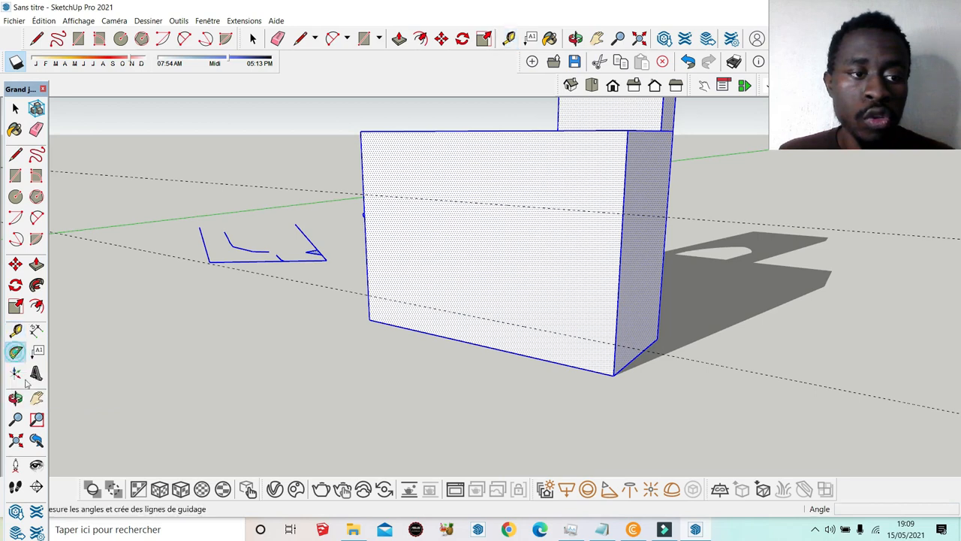
pyautogui.click(616, 214)
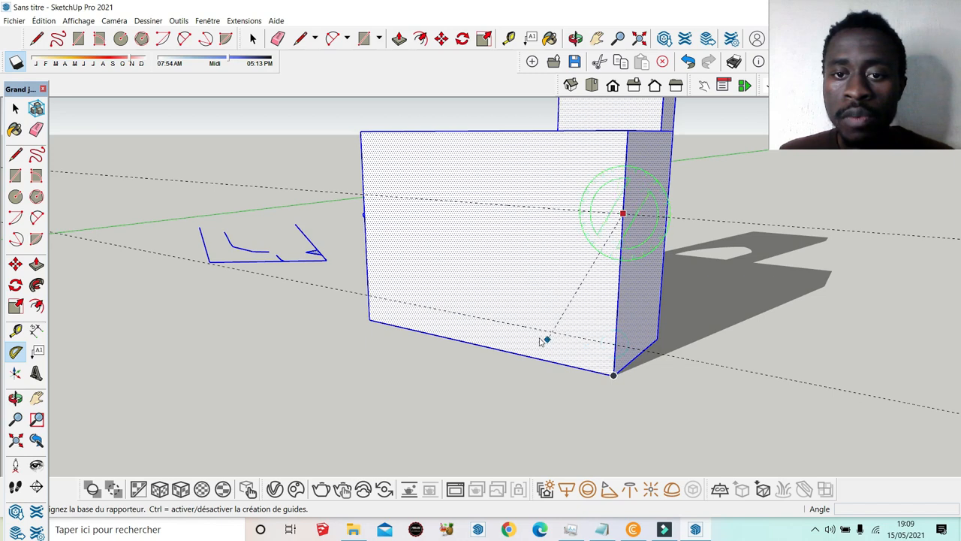
pyautogui.click(759, 297)
pyautogui.press('Escape')
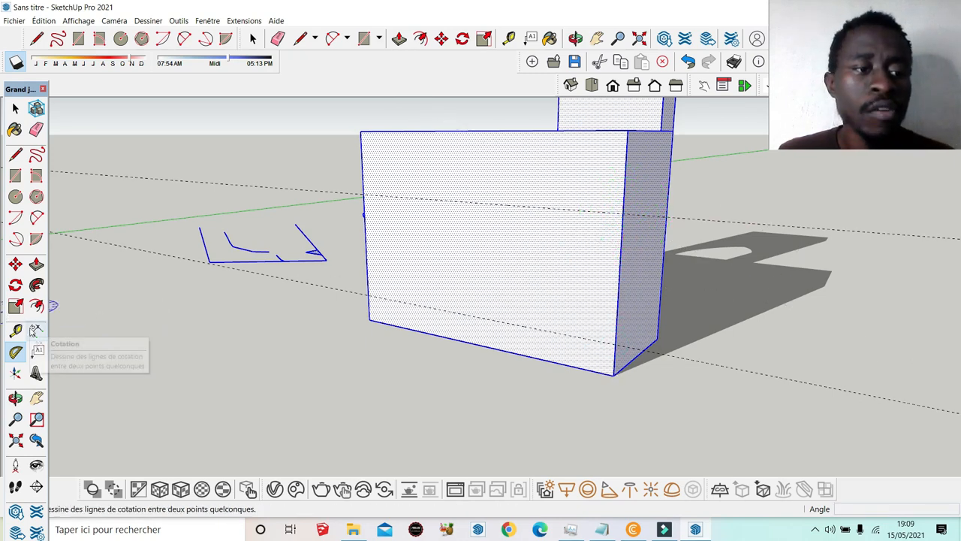
# Try dimensioning the vertical distance between the two guides along the front wall's edge
pyautogui.click(36, 330)
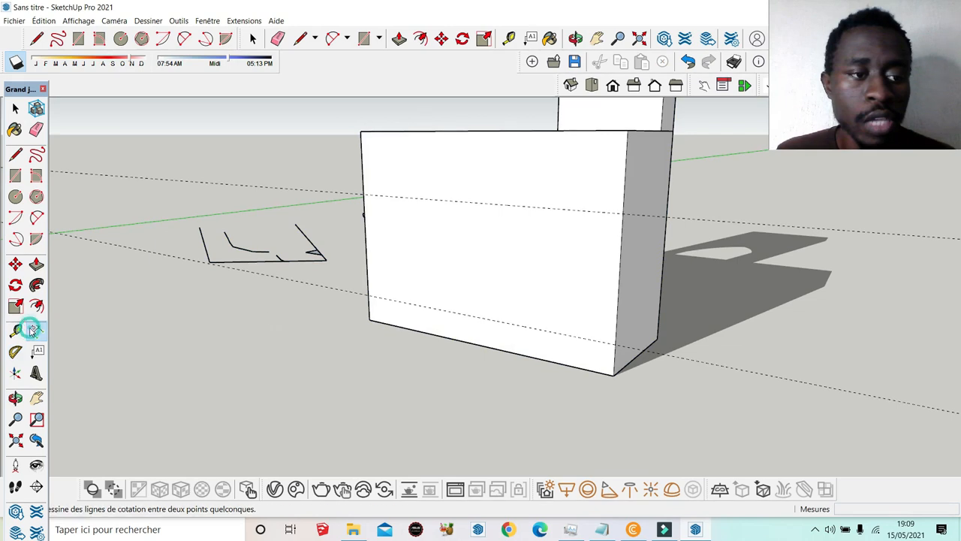
pyautogui.click(623, 214)
pyautogui.click(616, 343)
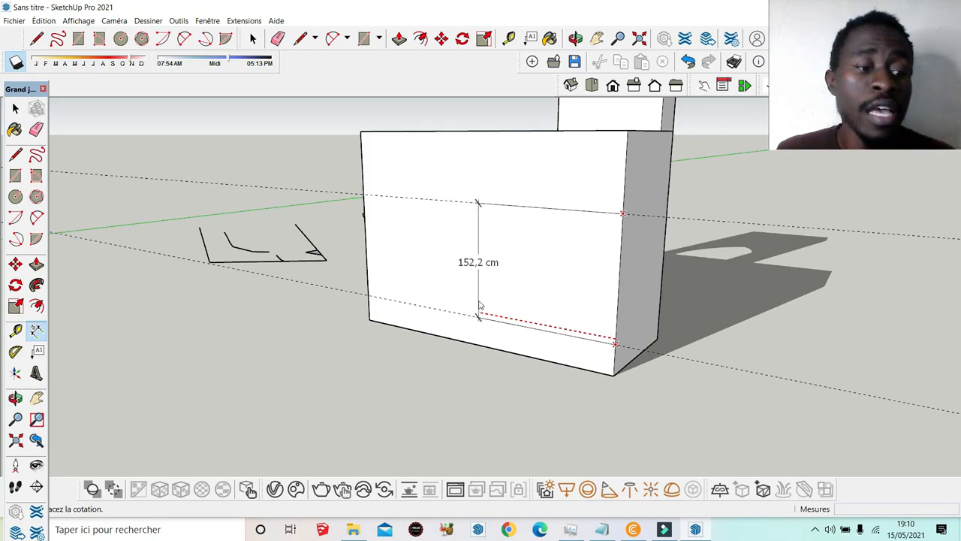
pyautogui.press('Escape')
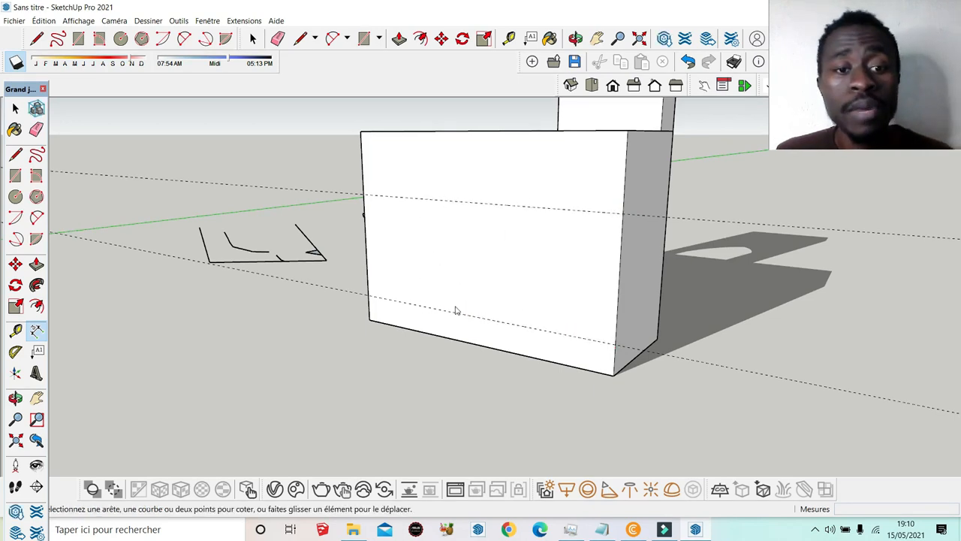
# Dimension the front wall's bottom edge from corner to corner, placing the dimension line on the ground in front of the wall
pyautogui.click(369, 320)
pyautogui.click(614, 376)
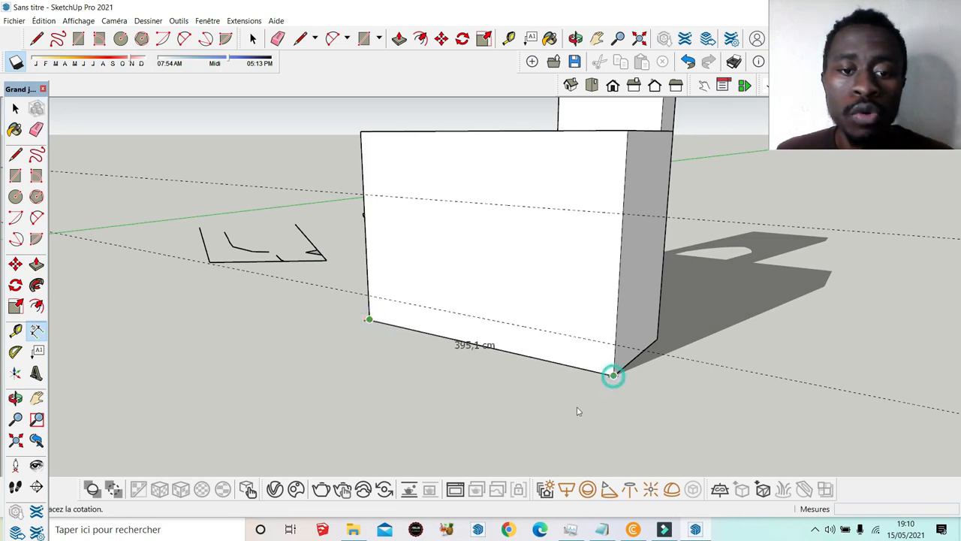
pyautogui.click(443, 400)
# Paint the box's front wall with the 0018_Brun material from the Couleurs-Noms collection
pyautogui.moveTo(442, 401); pyautogui.dragTo(530, 202, button='middle')
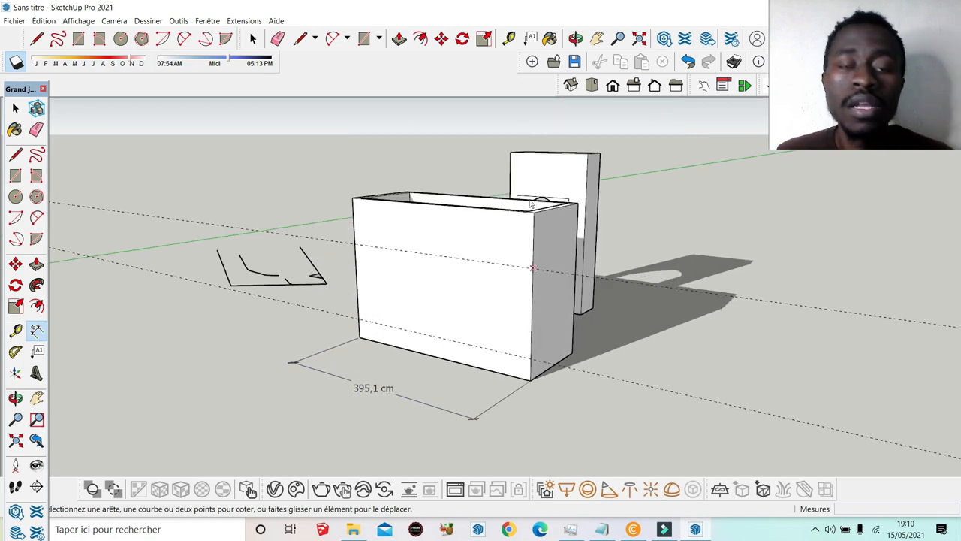
pyautogui.click(579, 40)
pyautogui.moveTo(401, 265); pyautogui.dragTo(553, 326)
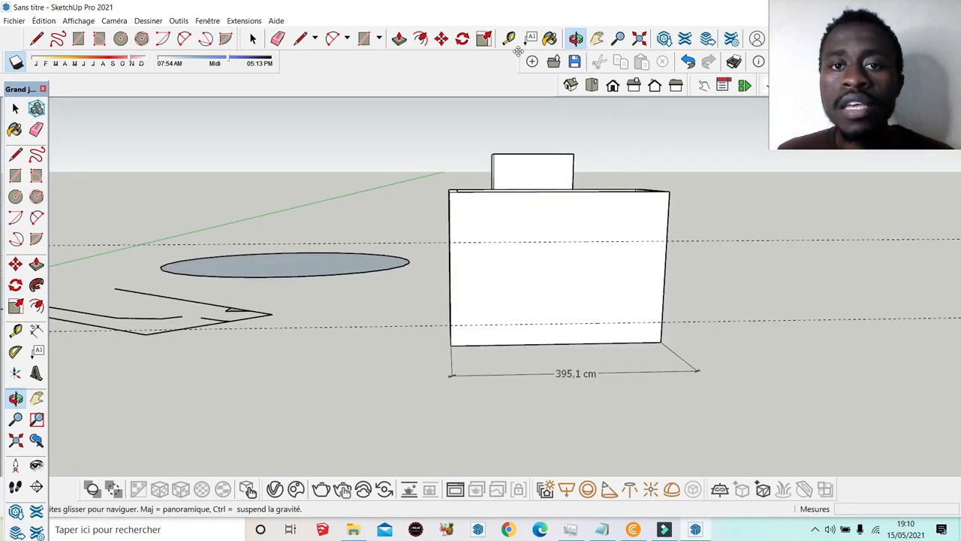
pyautogui.click(575, 40)
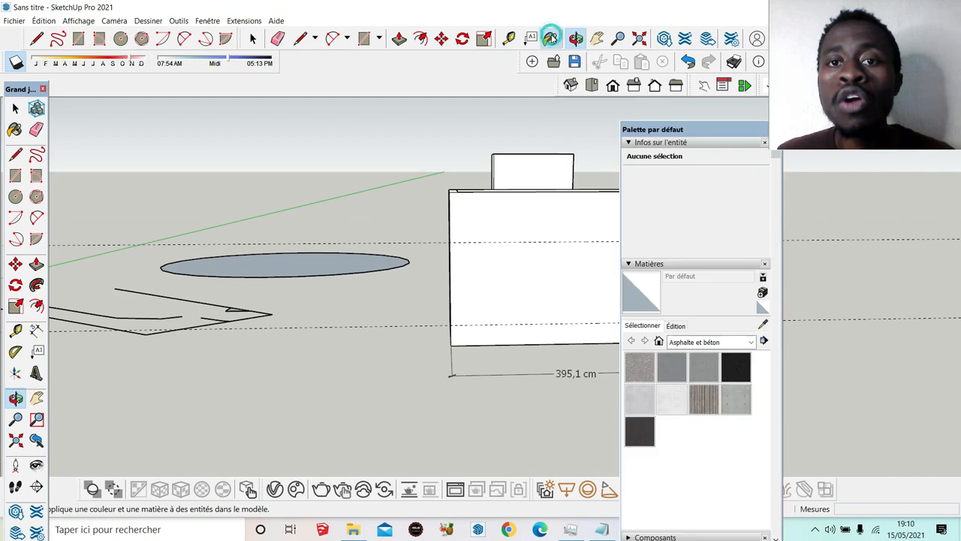
pyautogui.scroll(-3, 278, 317)
pyautogui.scroll(3, 572, 307)
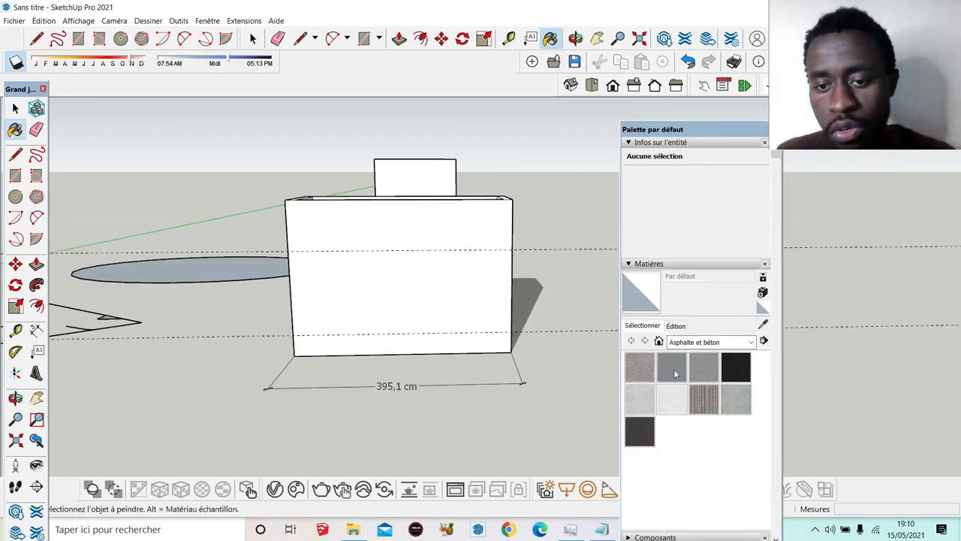
pyautogui.click(753, 342)
pyautogui.click(724, 407)
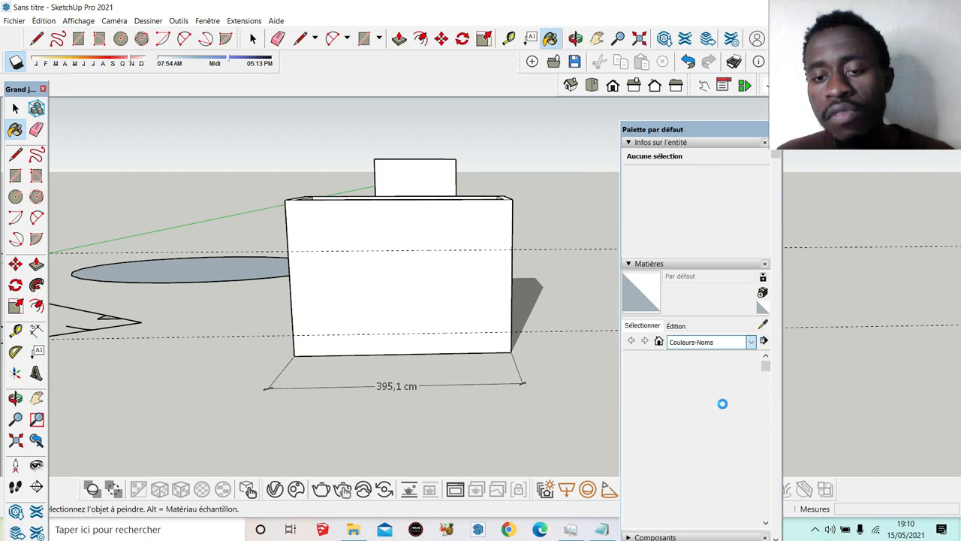
pyautogui.click(674, 492)
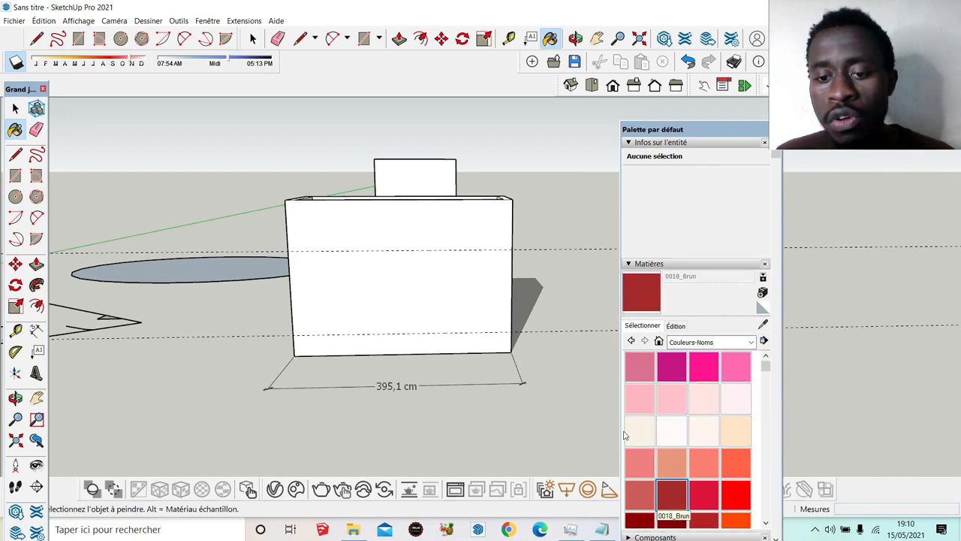
pyautogui.click(397, 261)
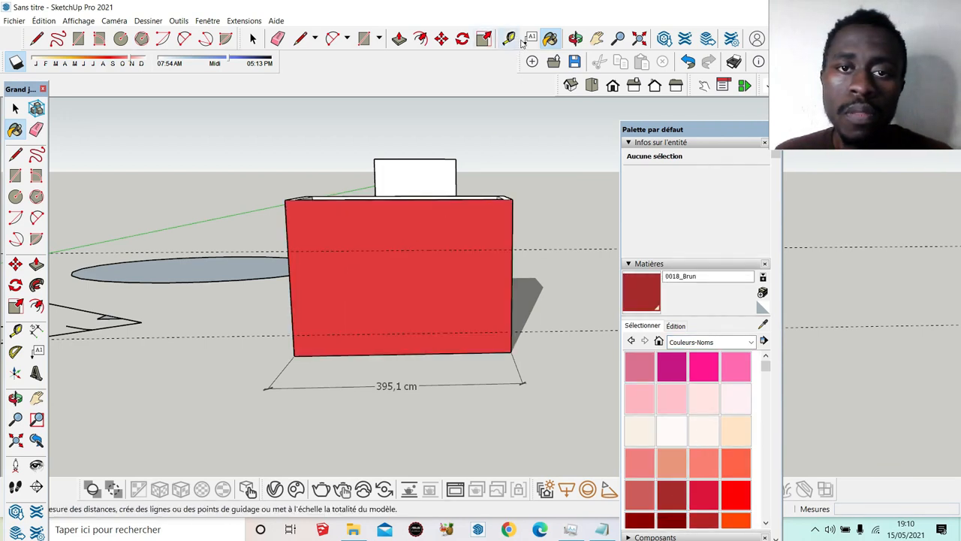
# Paint the box's short left end wall with the 0006_Rose material
pyautogui.click(575, 39)
pyautogui.moveTo(408, 260); pyautogui.dragTo(615, 269)
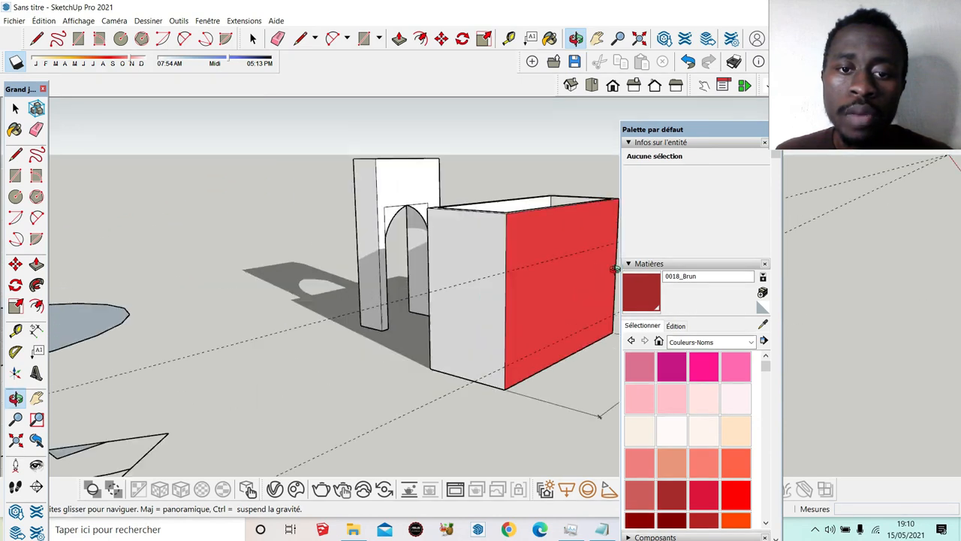
pyautogui.click(652, 403)
pyautogui.click(453, 318)
pyautogui.scroll(-2, 274, 329)
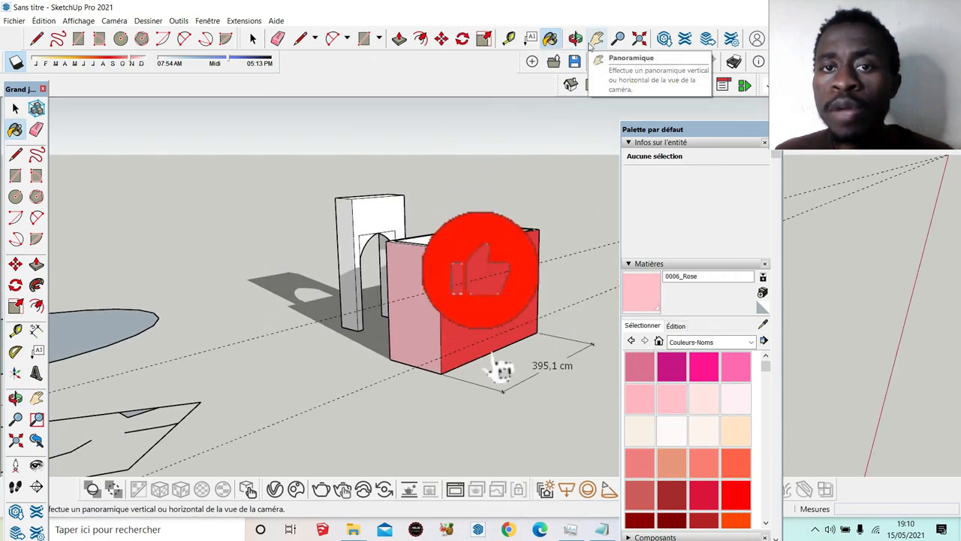
# Examine the model with the Pan, Zoom and Zoom Extents tools, from close up to the whole scene
pyautogui.click(594, 39)
pyautogui.moveTo(480, 307); pyautogui.dragTo(510, 243)
pyautogui.click(620, 43)
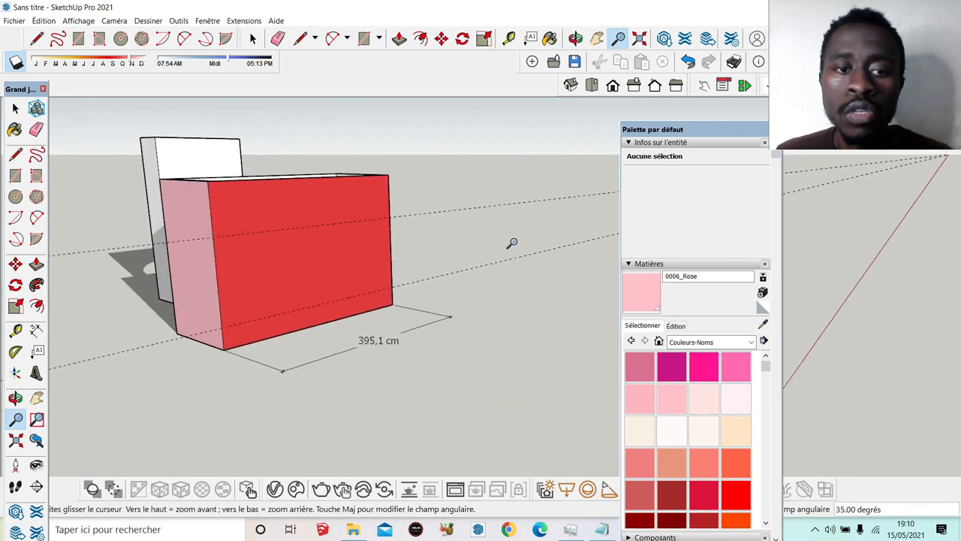
pyautogui.click(640, 38)
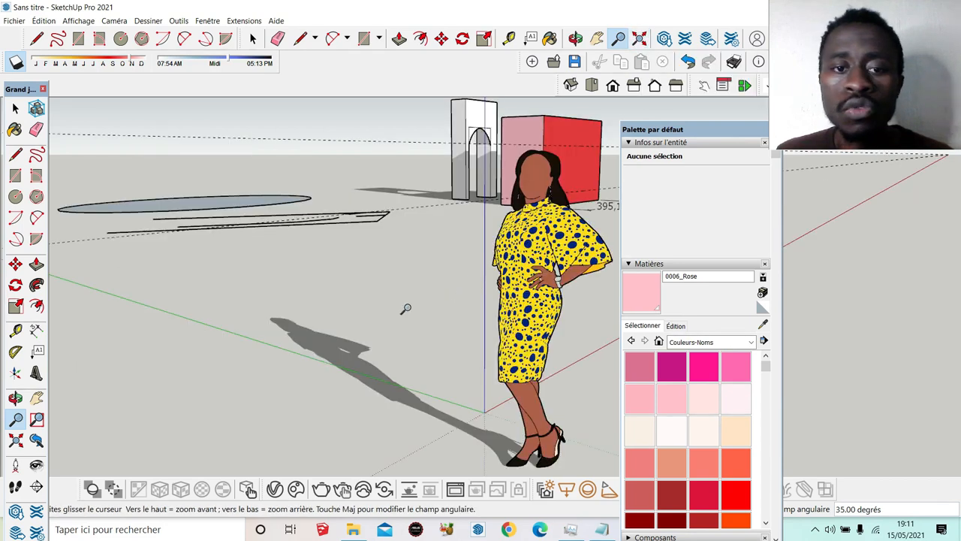
pyautogui.scroll(-4, 406, 308)
pyautogui.moveTo(517, 188); pyautogui.dragTo(473, 399)
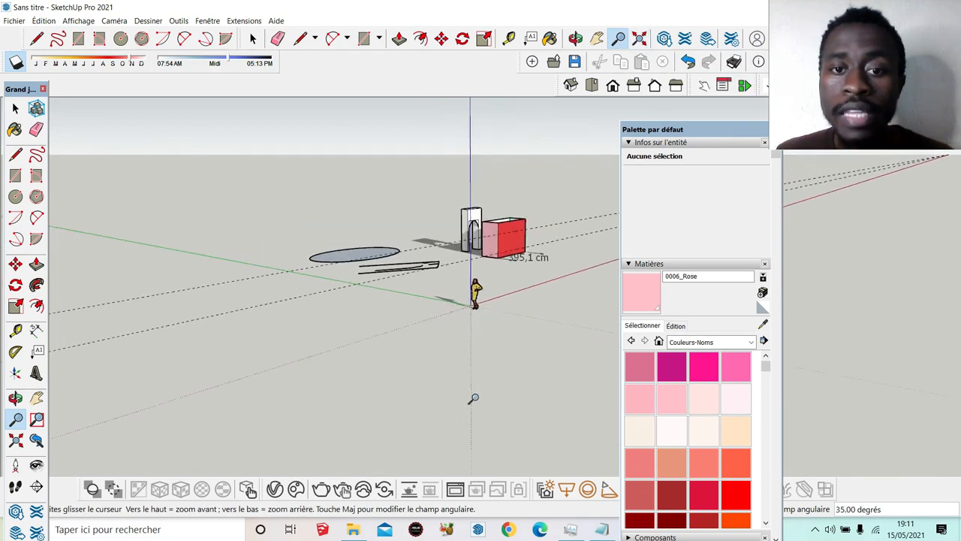
pyautogui.click(639, 39)
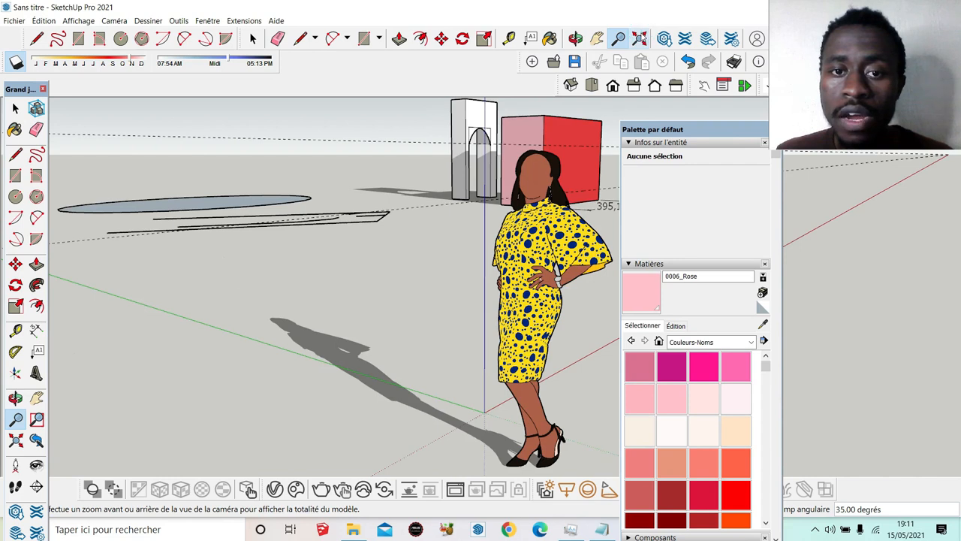
pyautogui.scroll(-2, 339, 190)
pyautogui.scroll(2, 553, 128)
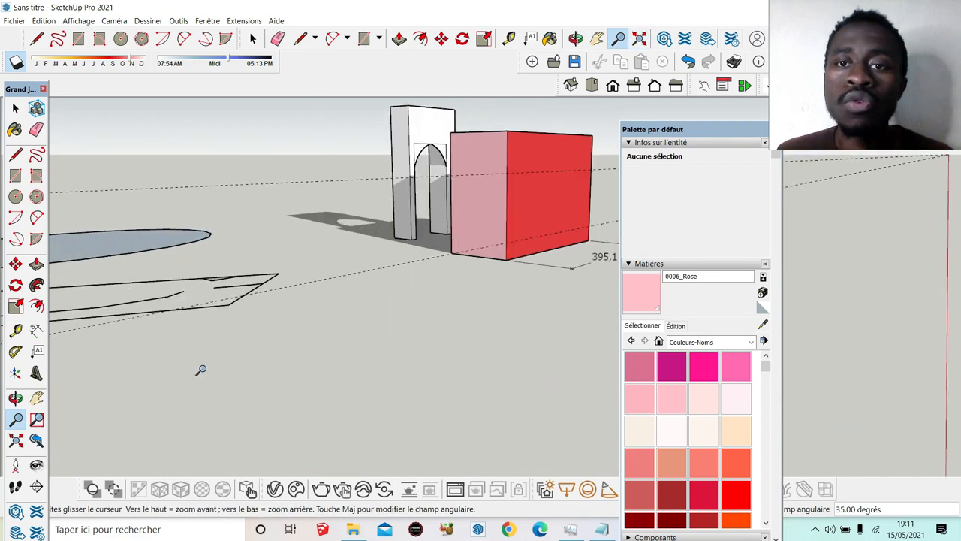
pyautogui.scroll(-1, 202, 369)
pyautogui.scroll(-1, 357, 229)
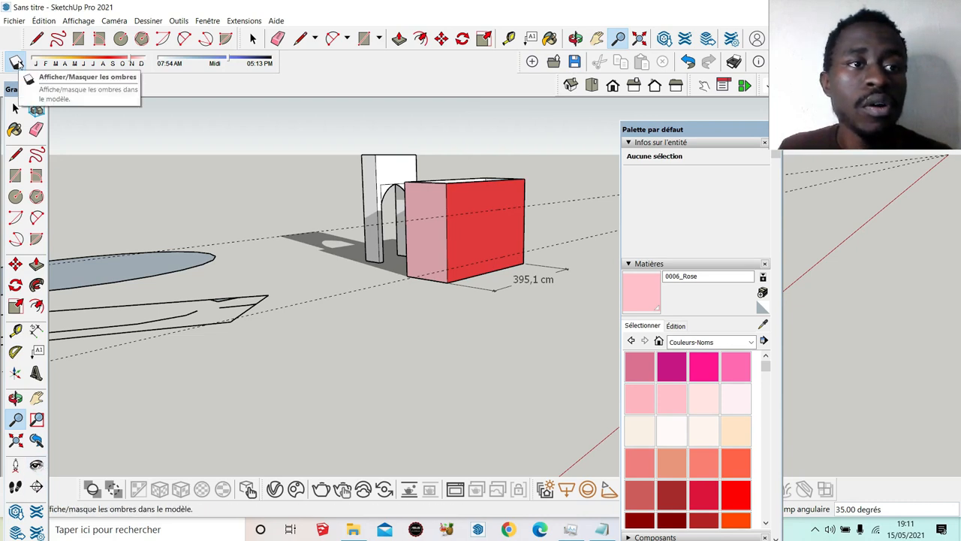
# Turn the model's shadows off and back on
pyautogui.scroll(3, 450, 184)
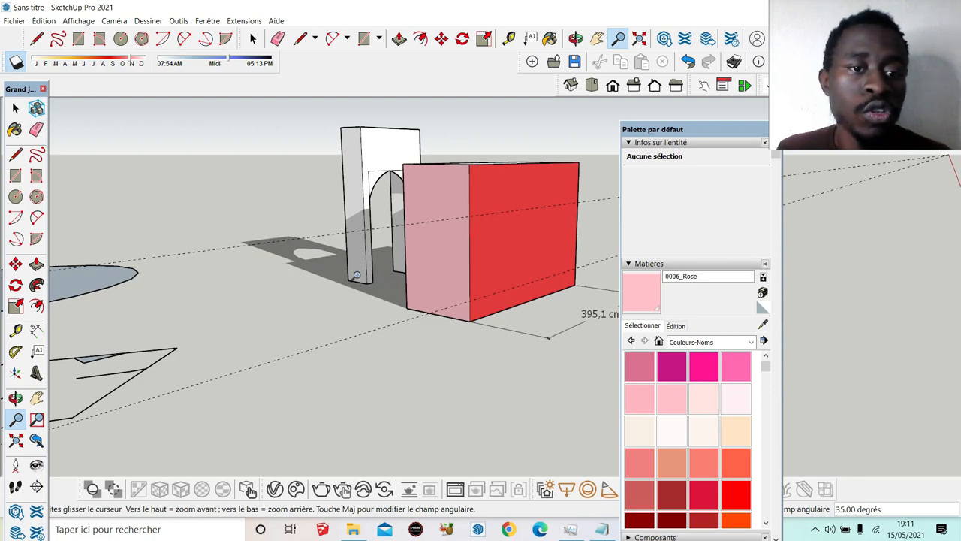
pyautogui.click(15, 62)
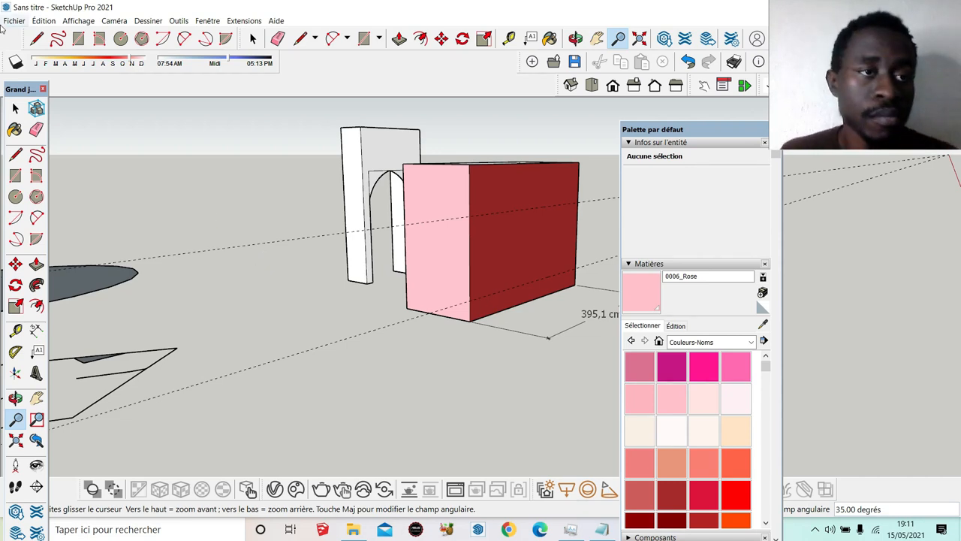
pyautogui.click(15, 62)
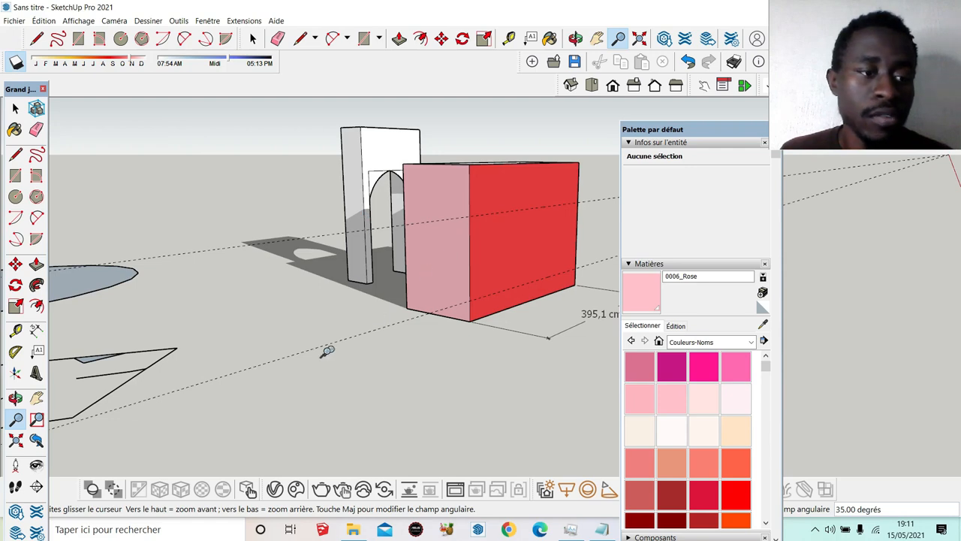
pyautogui.scroll(-1, 380, 259)
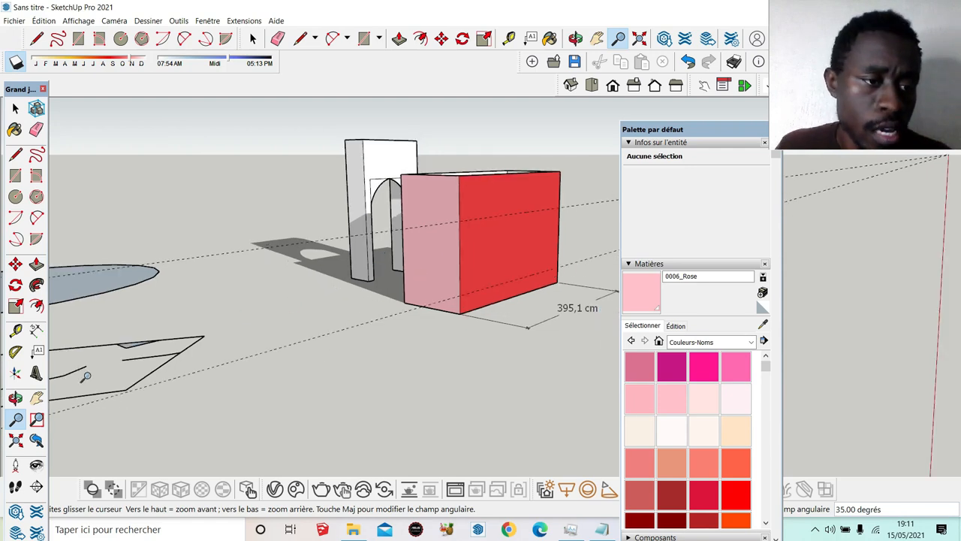
# Examine the painted box and the arched doorway from close up and from a distance with the Look Around tool
pyautogui.click(36, 465)
pyautogui.moveTo(403, 287); pyautogui.dragTo(514, 293)
pyautogui.scroll(4, 213, 210)
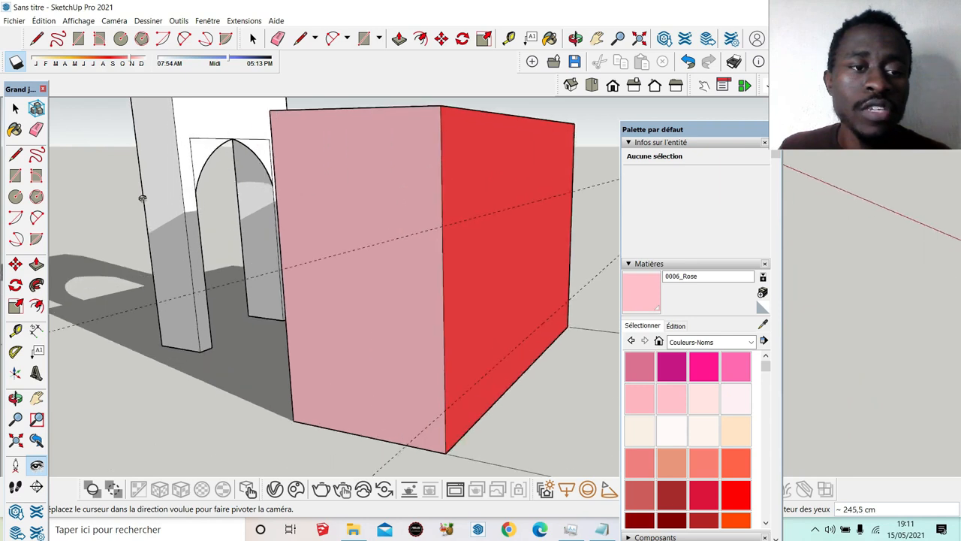
pyautogui.scroll(4, 143, 199)
pyautogui.moveTo(361, 345); pyautogui.dragTo(236, 343)
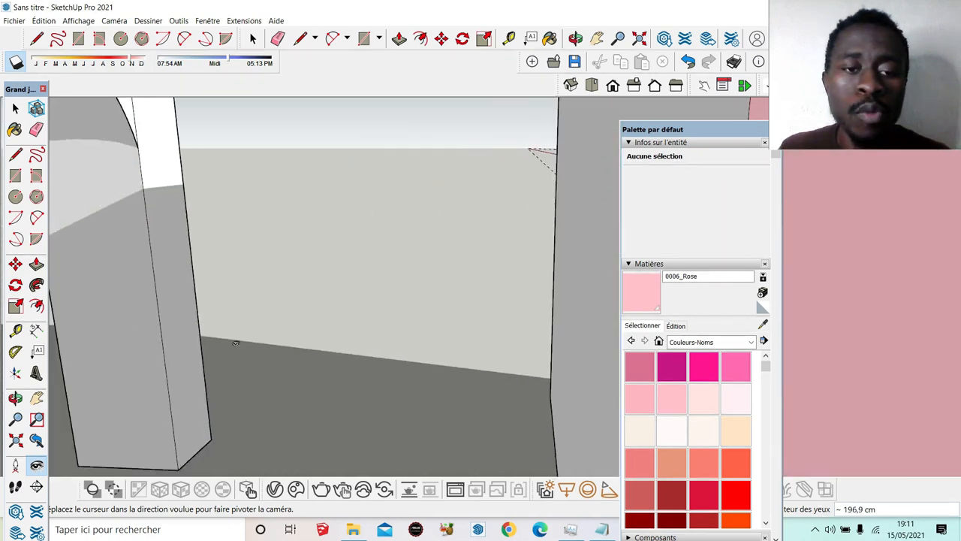
pyautogui.scroll(-6, 359, 318)
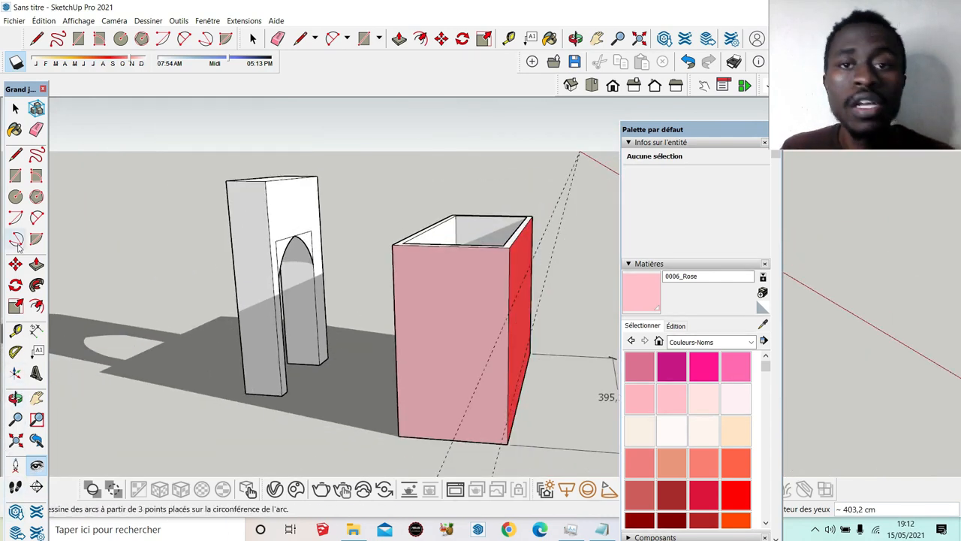
pyautogui.scroll(-2, 231, 201)
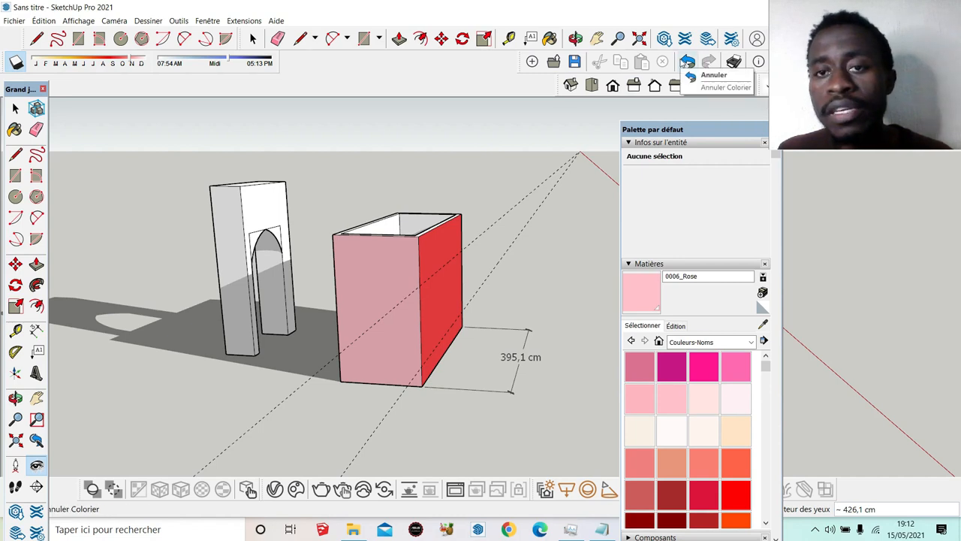
# Show the model in the standard isometric, top and front views
pyautogui.click(571, 85)
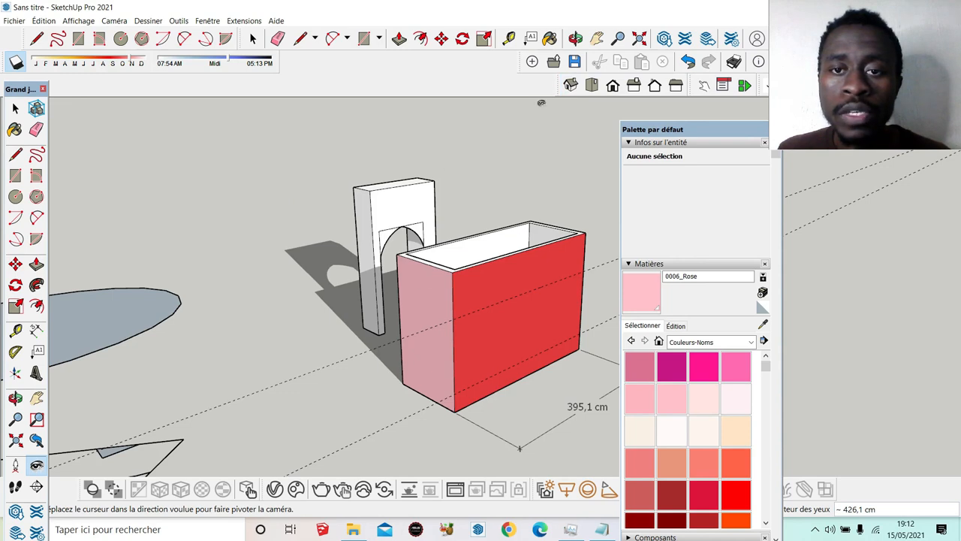
pyautogui.click(593, 85)
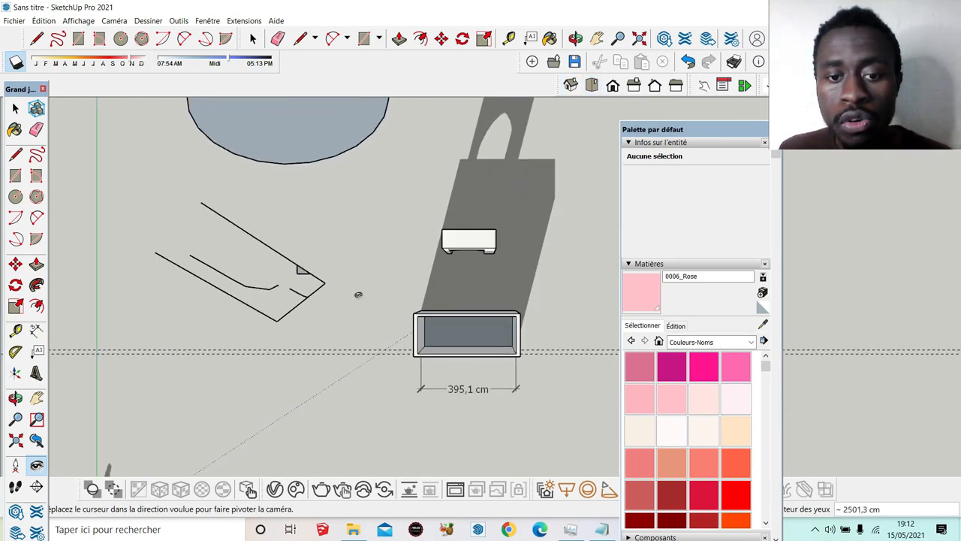
pyautogui.click(612, 87)
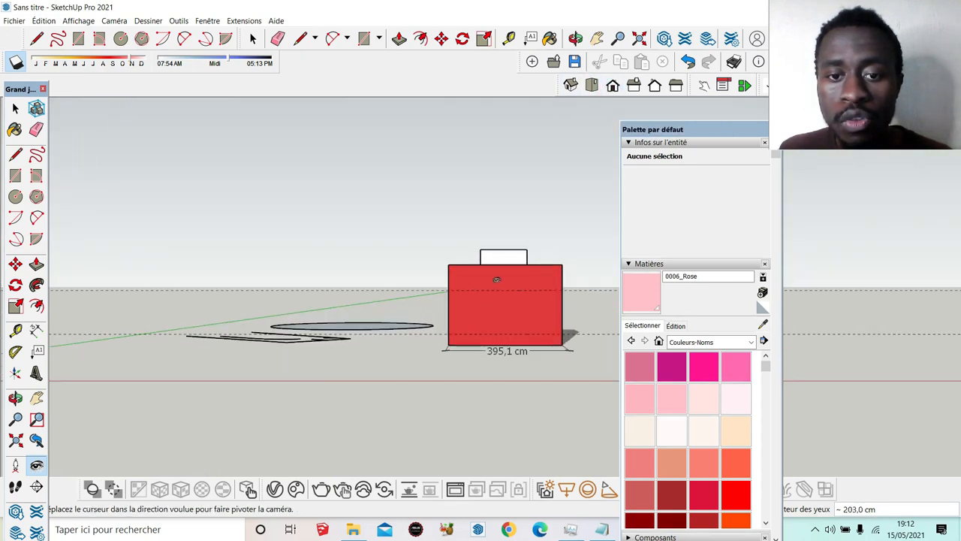